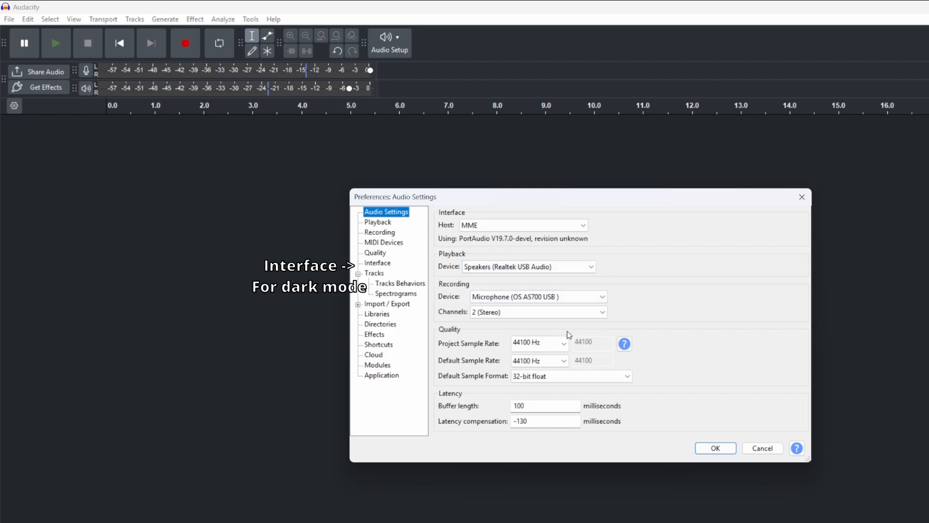
- Set the interface theme to Dark and open the Directories preferences
click(373, 265)
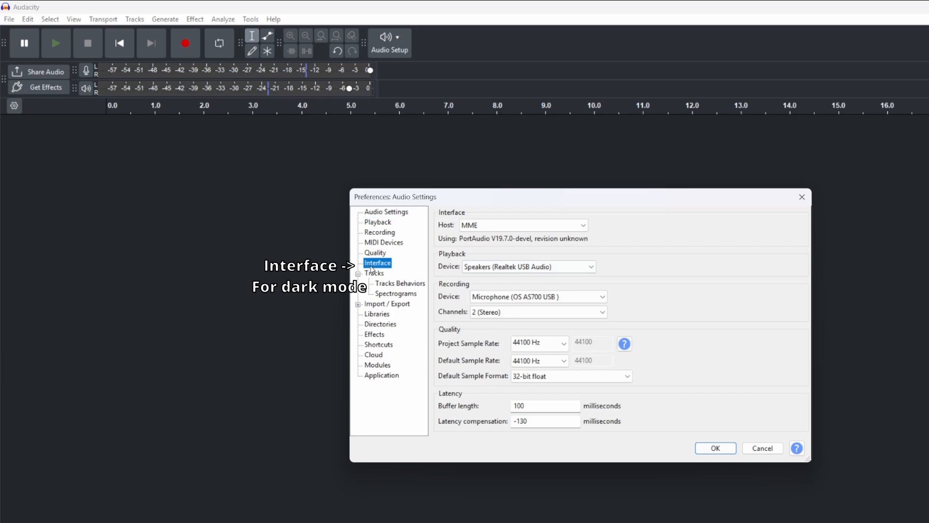
click(515, 240)
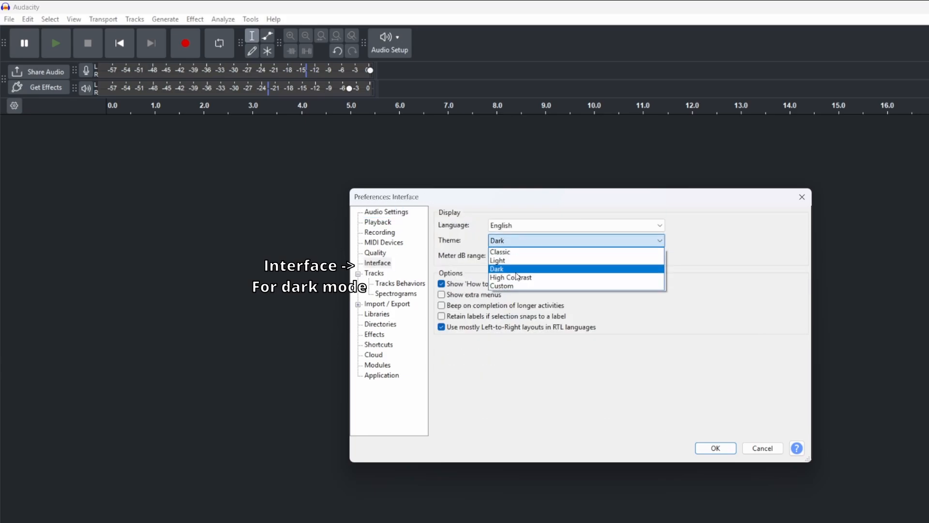
click(516, 271)
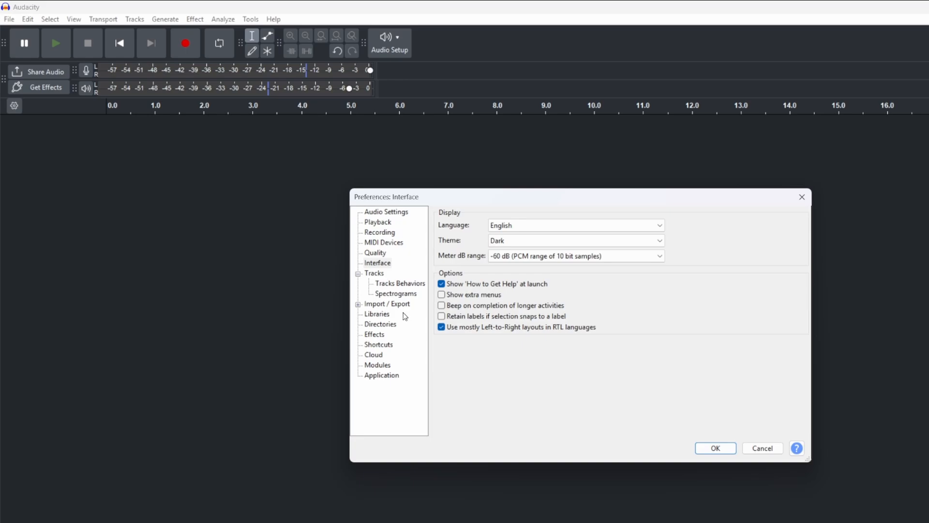
click(381, 325)
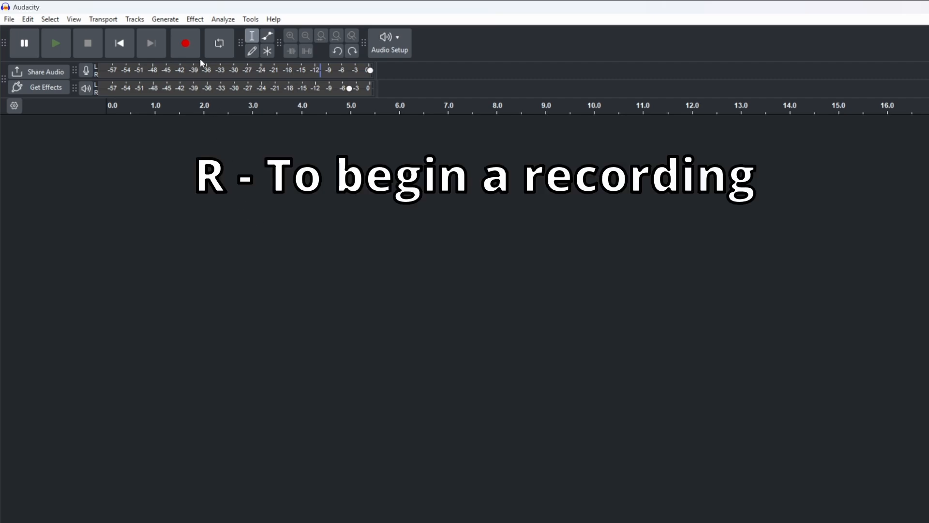
- Record a voice clip about 7.4 seconds long on a new track and play it back from the start
key(r)
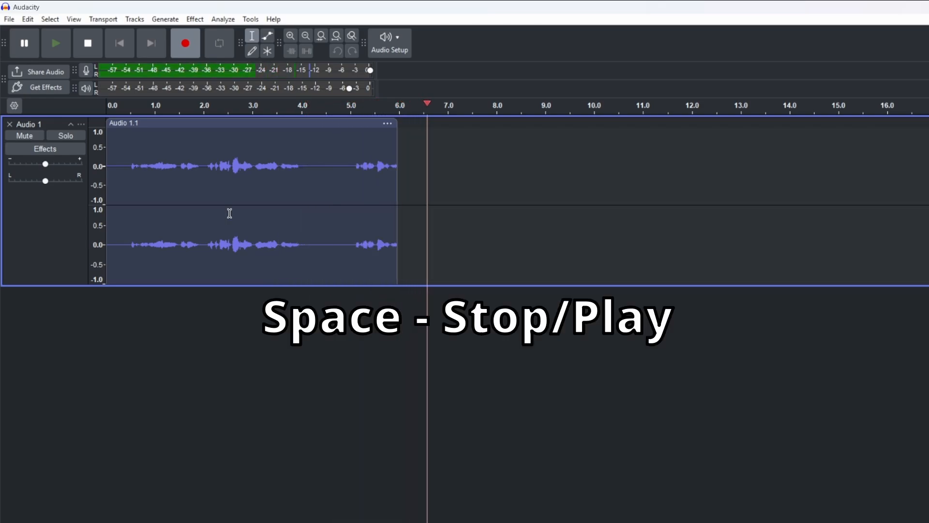
key(space)
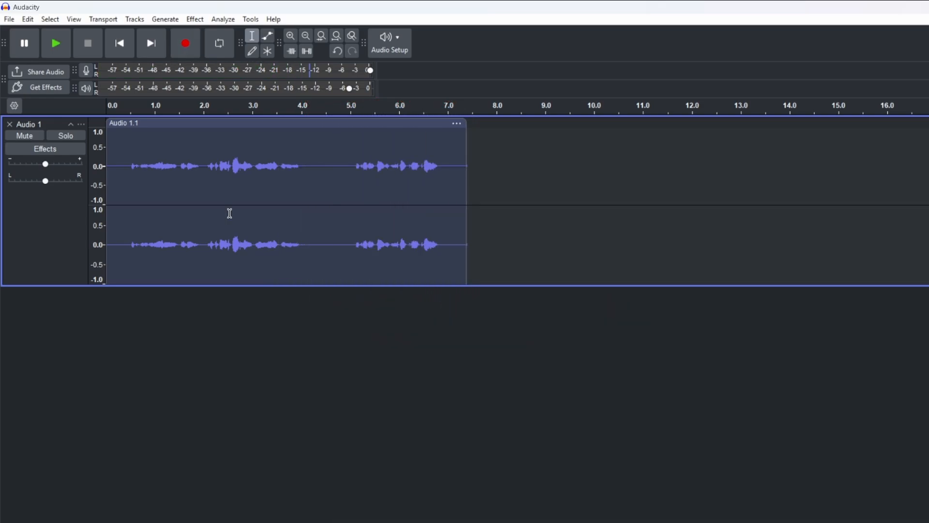
key(space)
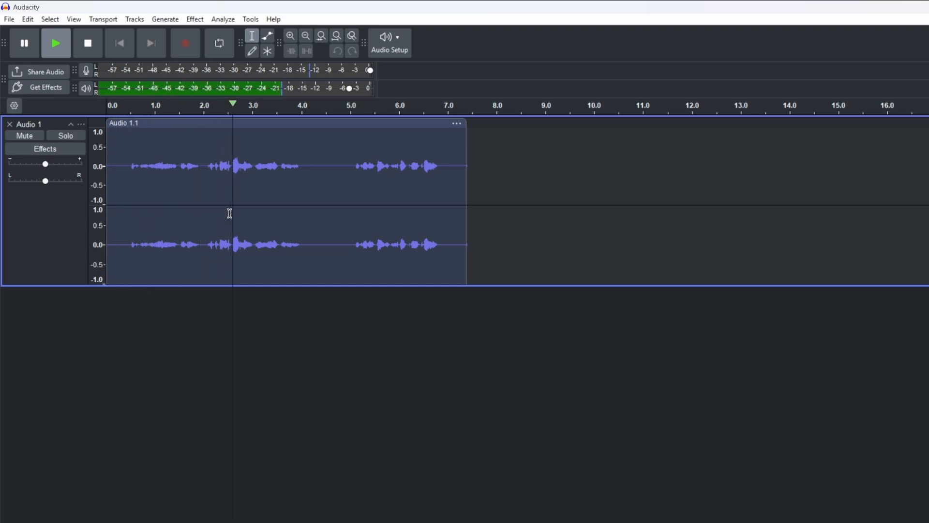
key(space)
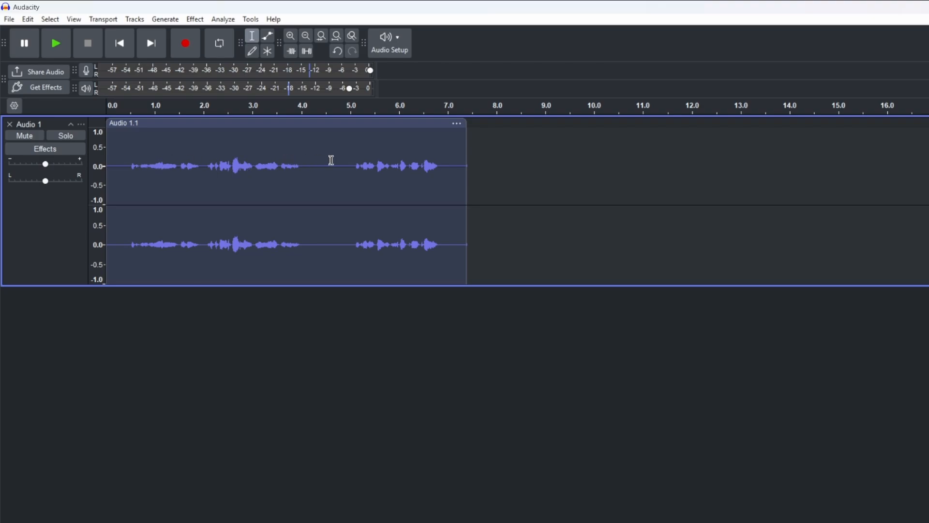
- Play the recording from about 1.5 seconds and stop playback
click(179, 163)
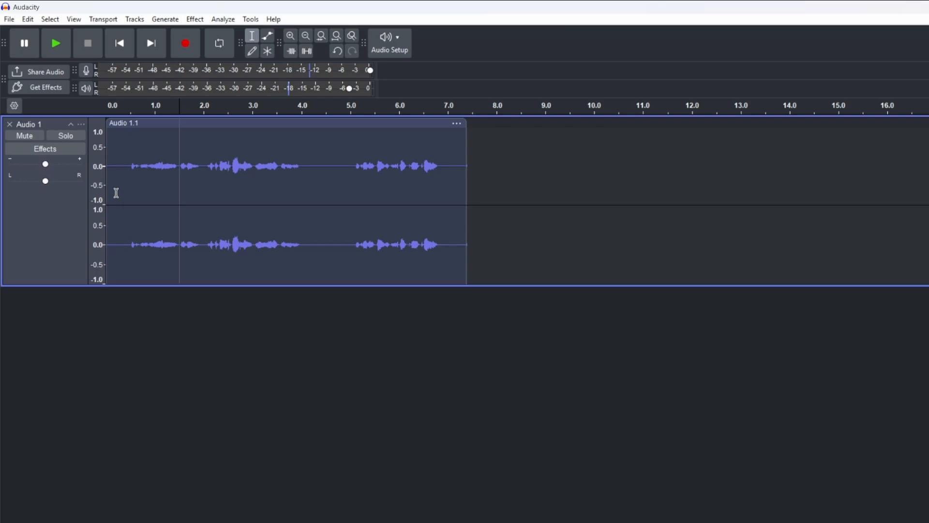
key(space)
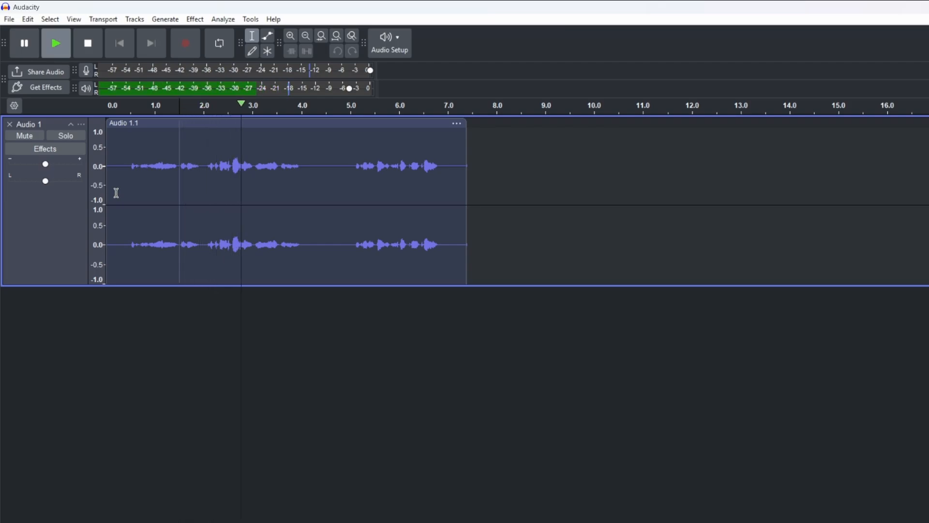
key(space)
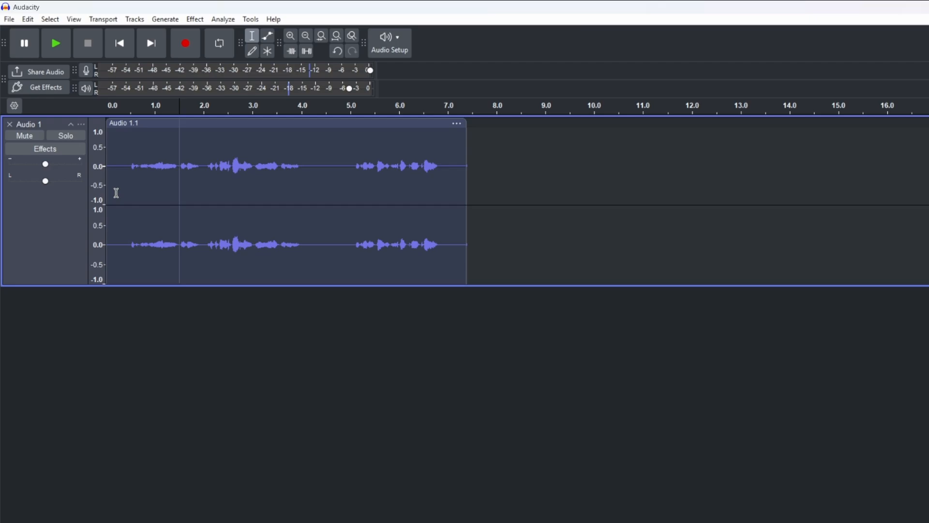
- Play the recording again from the same point, pausing and resuming it several times before stopping
key(space)
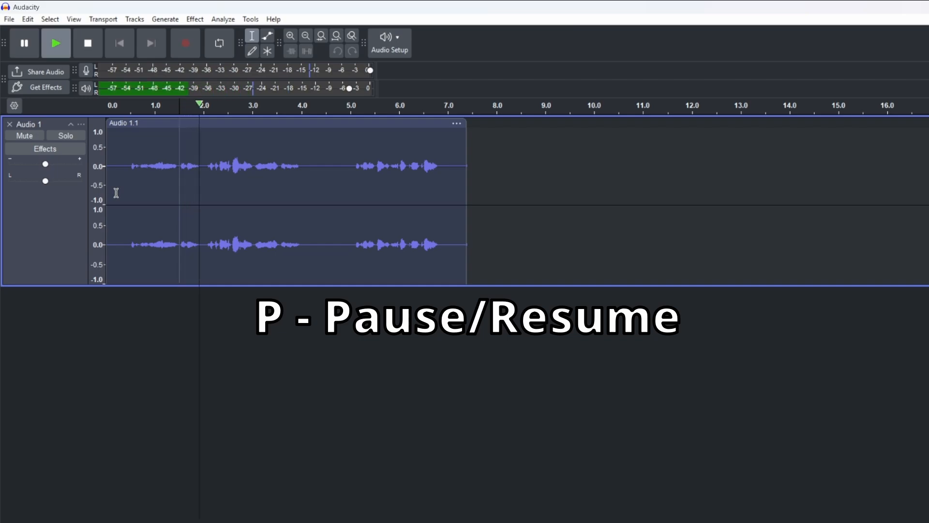
key(p)
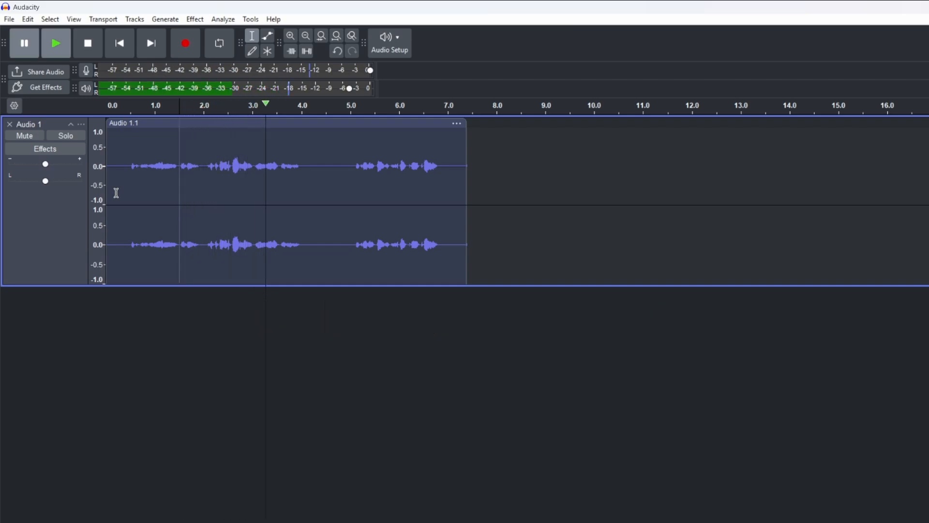
key(p)
key(p)
key(p)
key(p)
key(p)
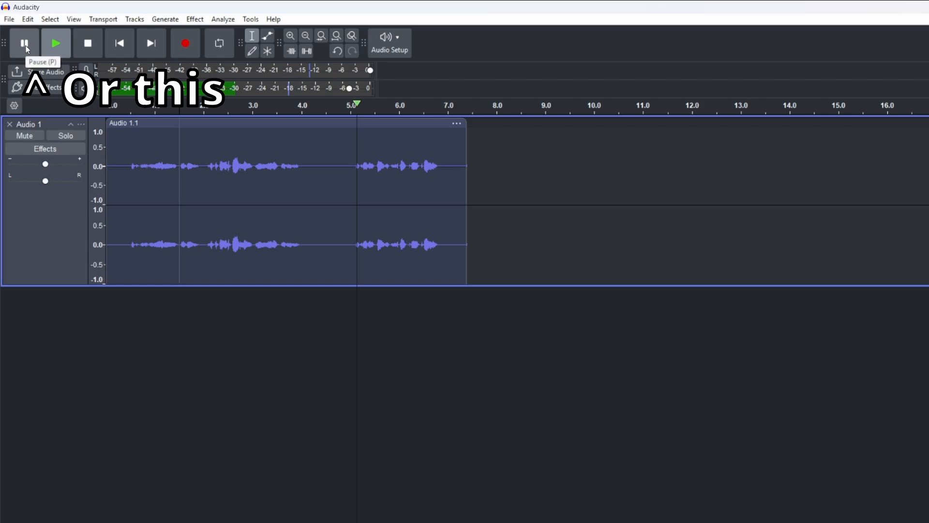
click(27, 46)
click(92, 45)
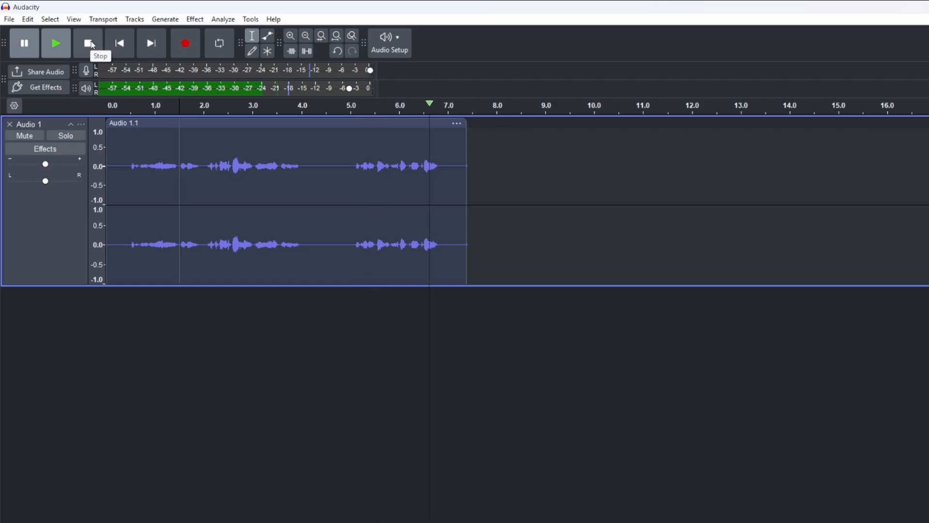
click(91, 44)
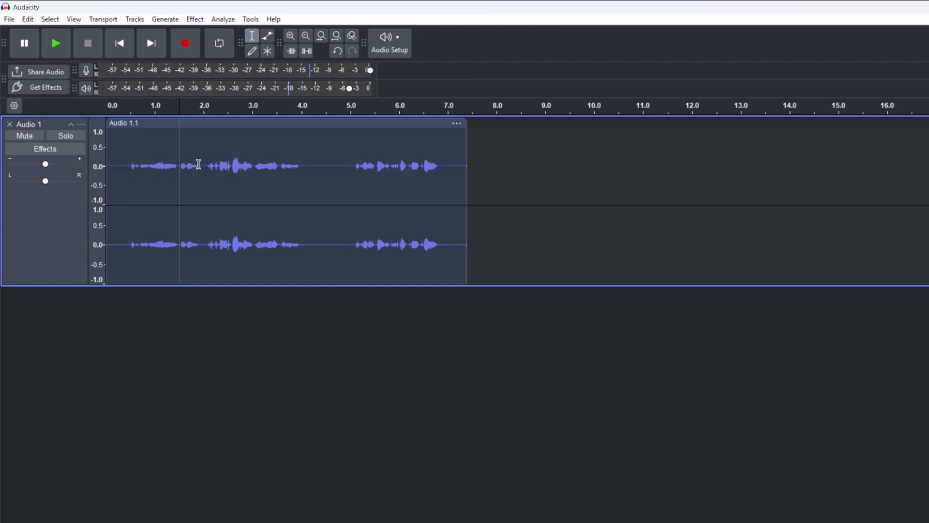
- Move the playback start to about 1.6 seconds, play a short stretch and stop
click(182, 143)
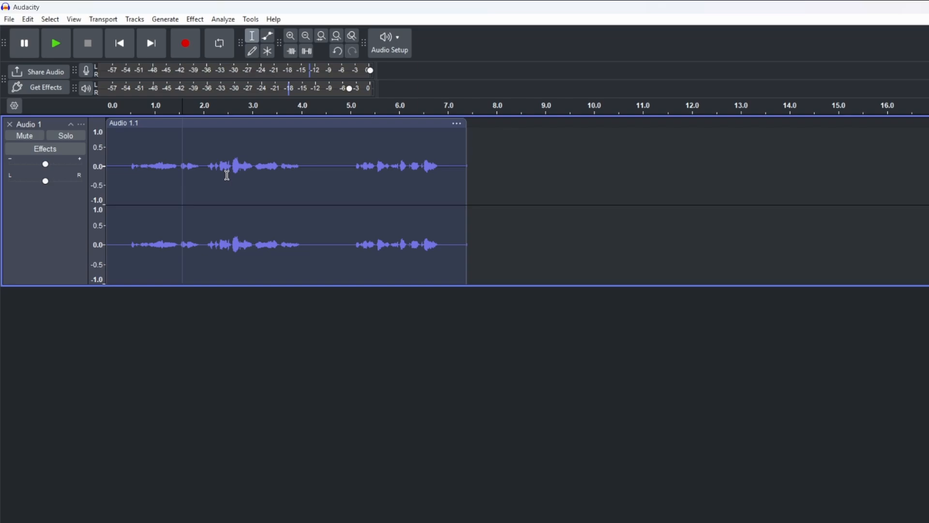
key(space)
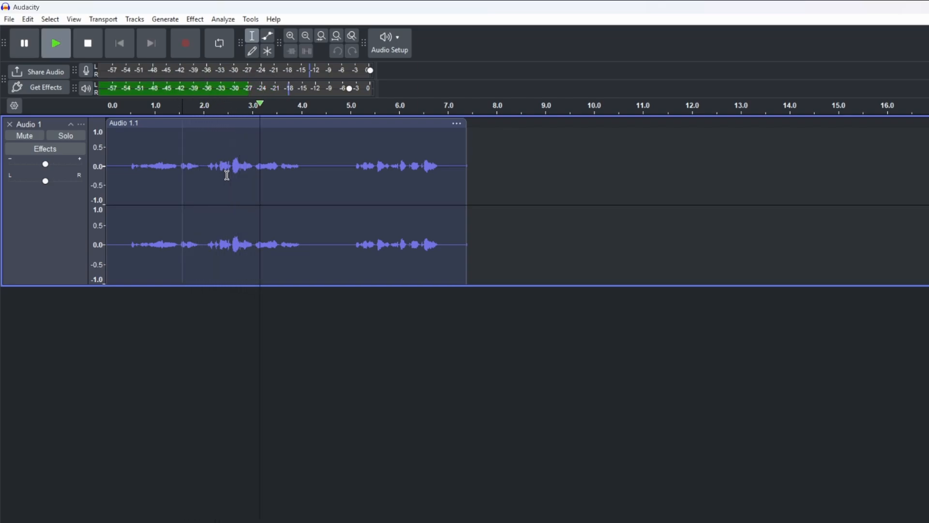
key(space)
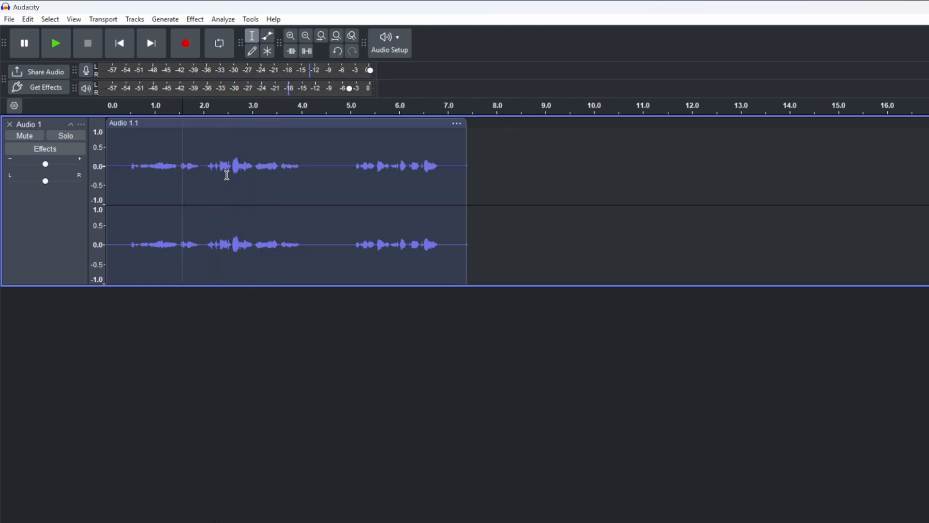
- Cut the audio between about 1.5 and 4.1 seconds out of the clip, and undo the cut
click(179, 166)
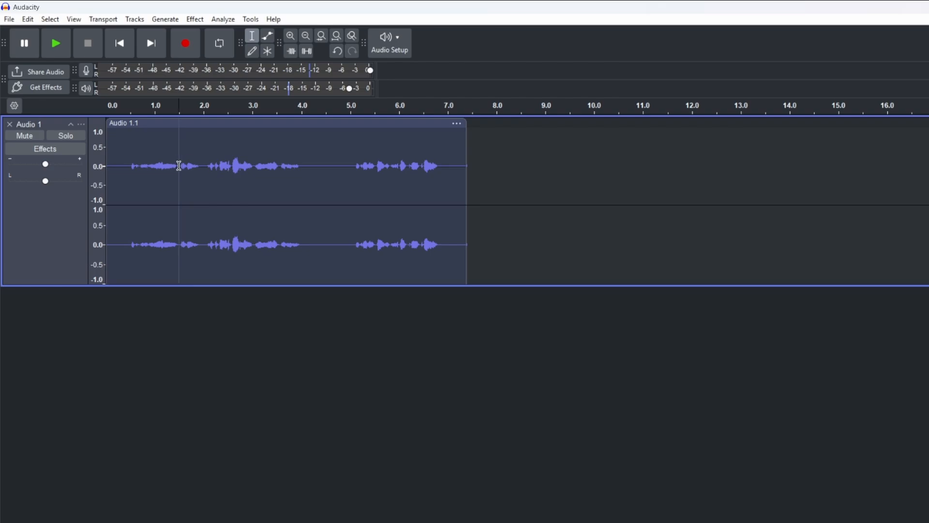
drag(178, 165, 305, 164)
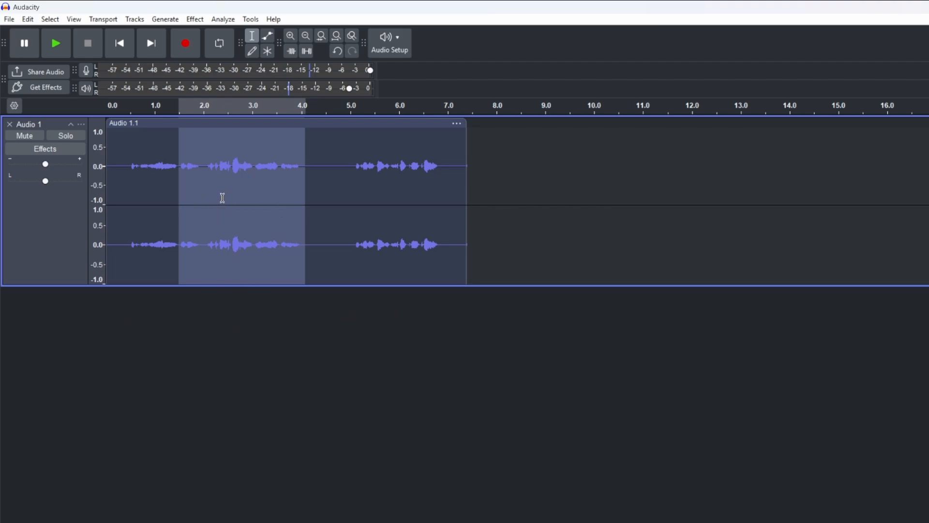
key(ctrl+x)
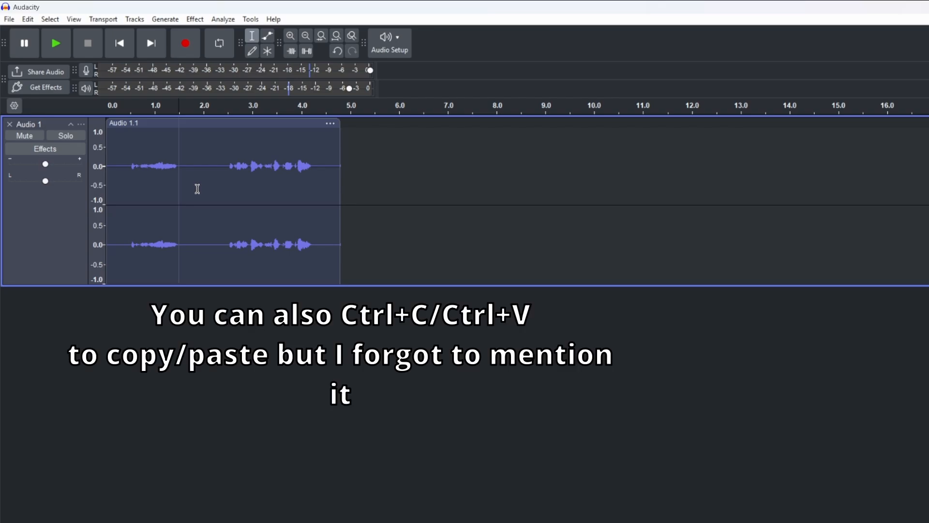
key(ctrl+z)
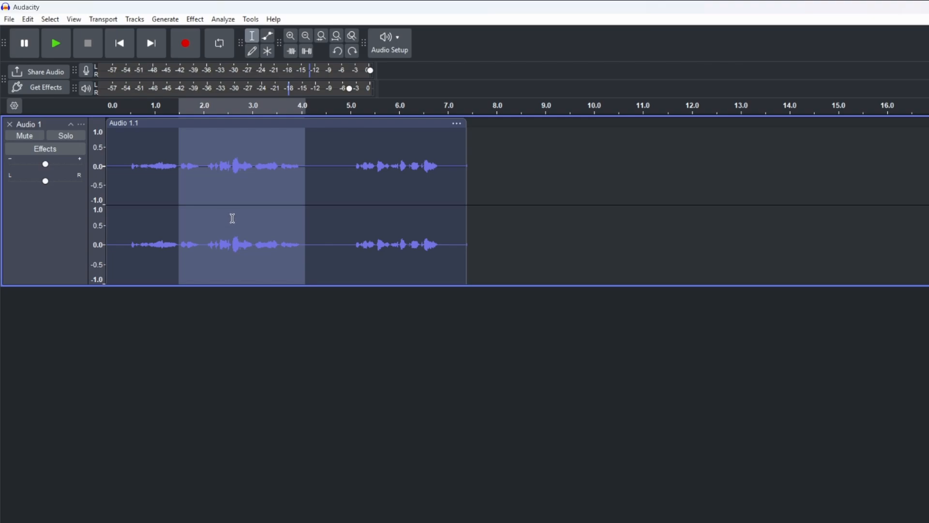
- Trim away all audio outside the selected range, undo the trim and clear the selection
key(ctrl+t)
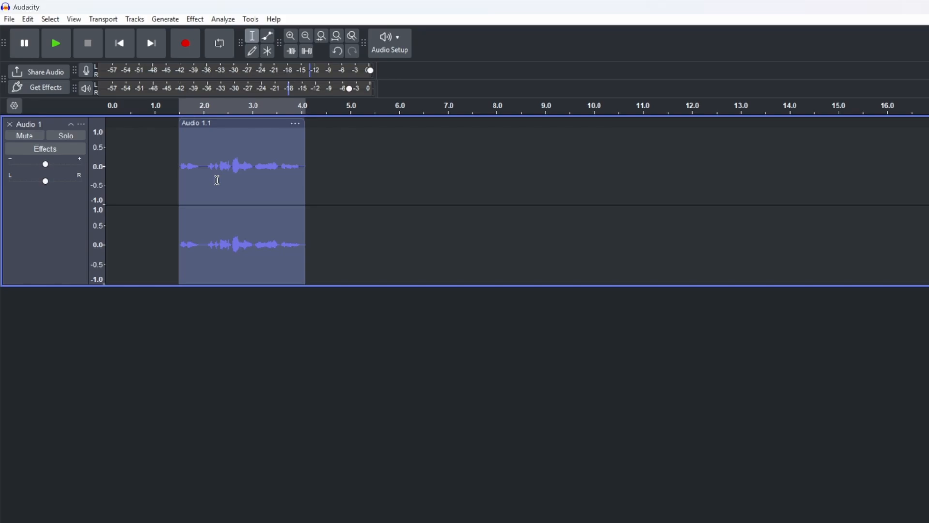
key(ctrl+z)
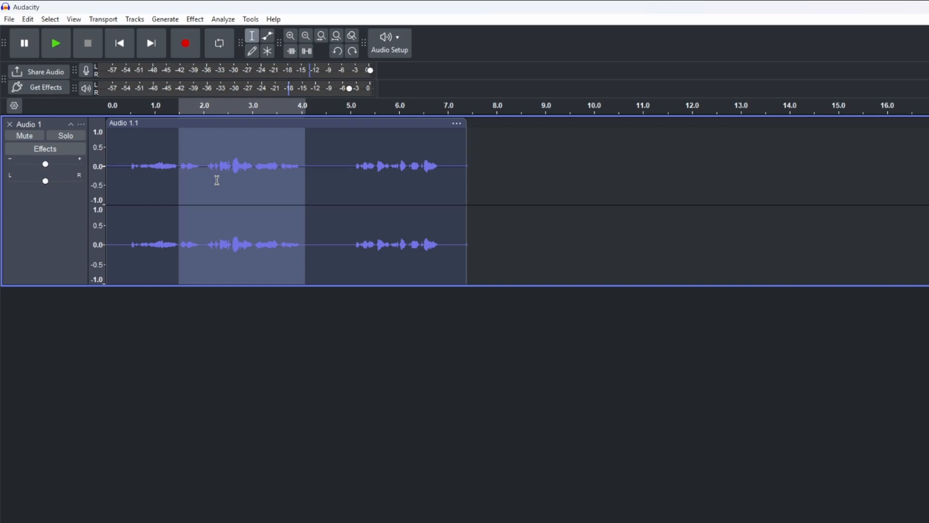
click(462, 425)
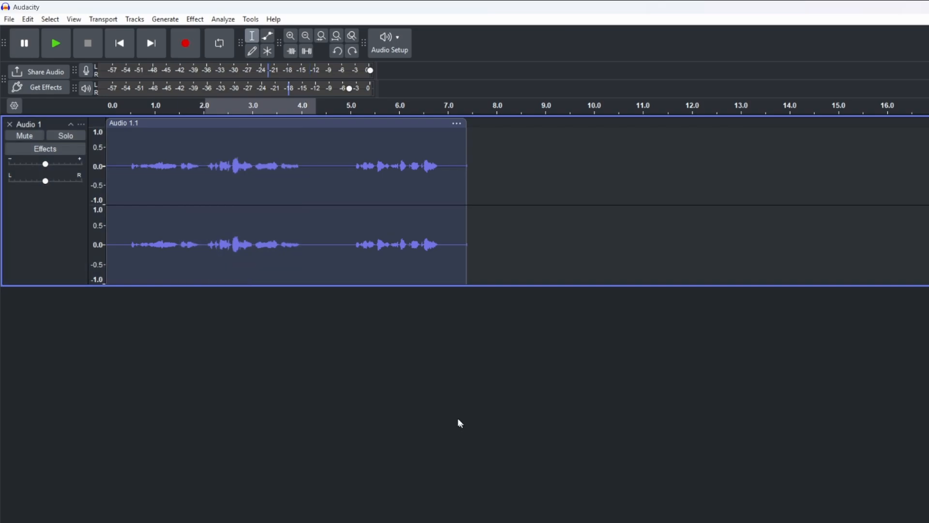
- Split the section from about 2 to 4 seconds into its own clip and move it directly after the last clip
drag(204, 166, 303, 179)
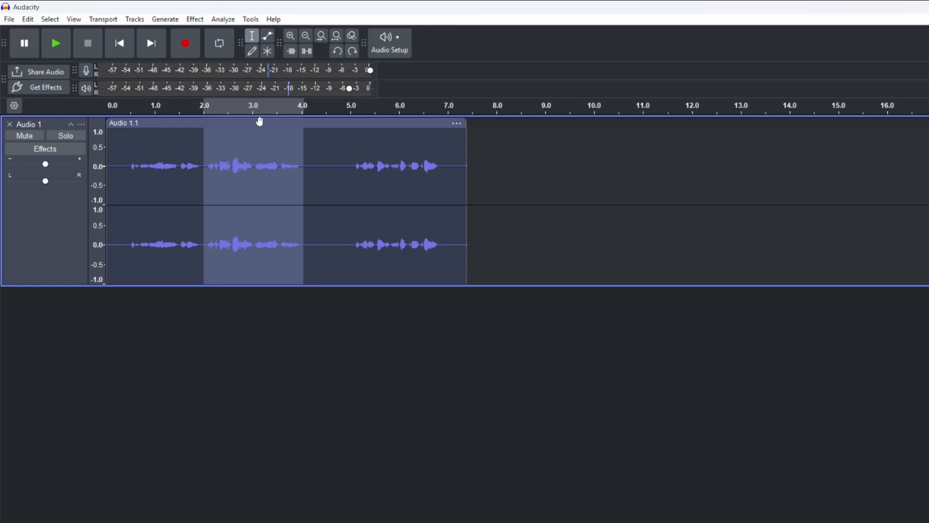
right_click(263, 155)
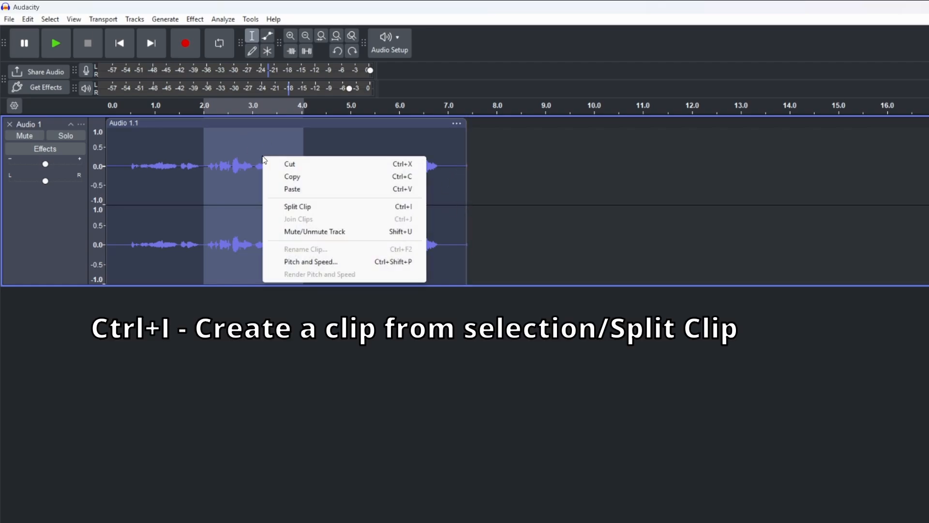
click(312, 211)
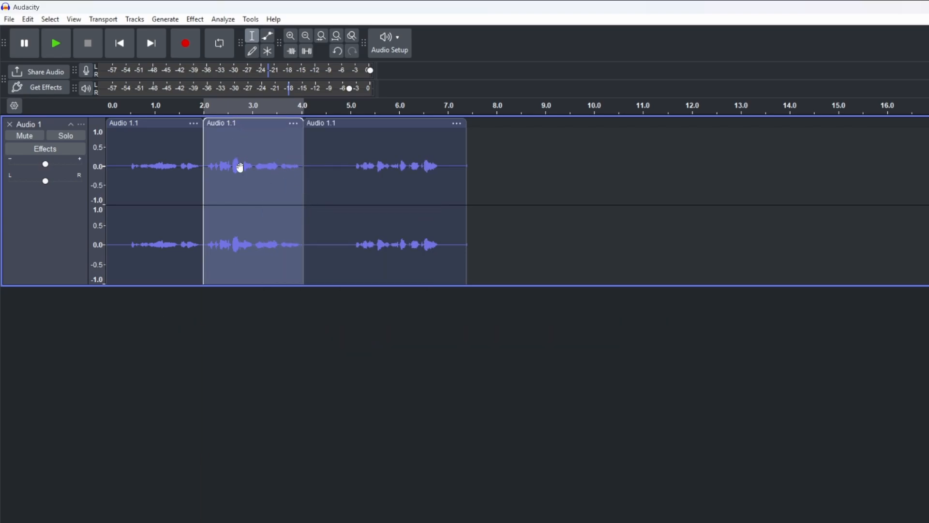
drag(238, 166, 496, 168)
click(239, 212)
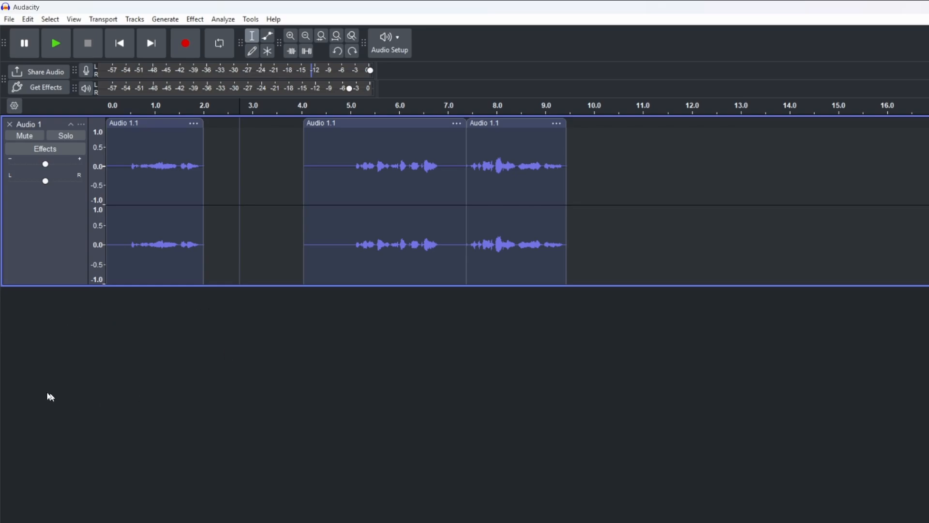
- Record a clip about 2.3 seconds long onto a new track, starting at the end of the first clip
click(206, 268)
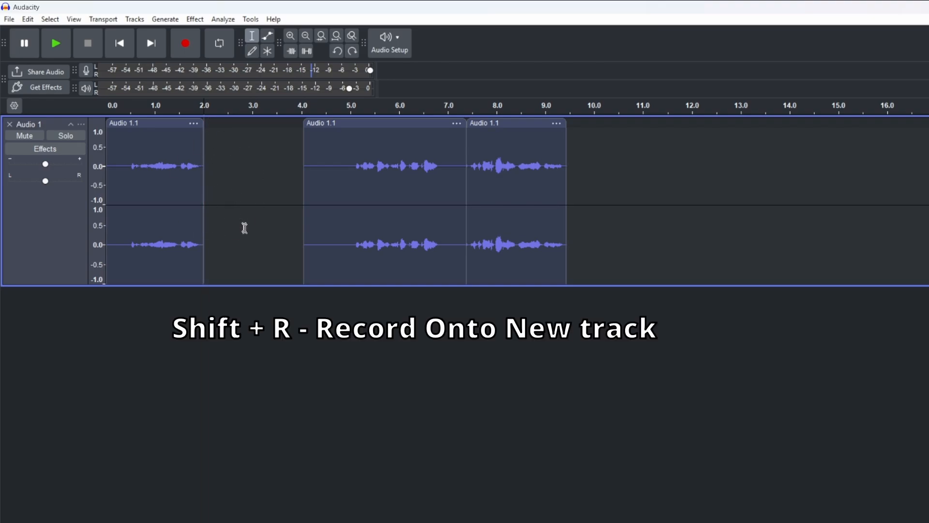
key(shift)
shift+click(189, 48)
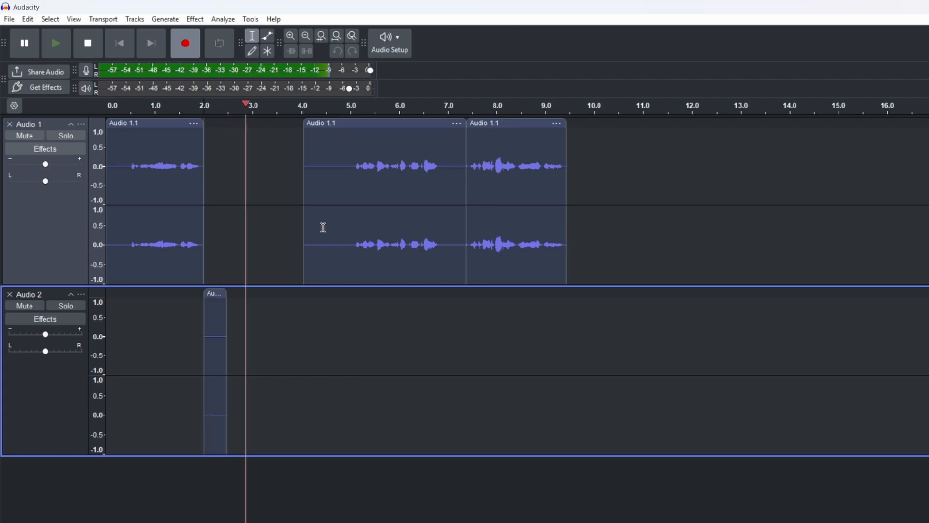
key(space)
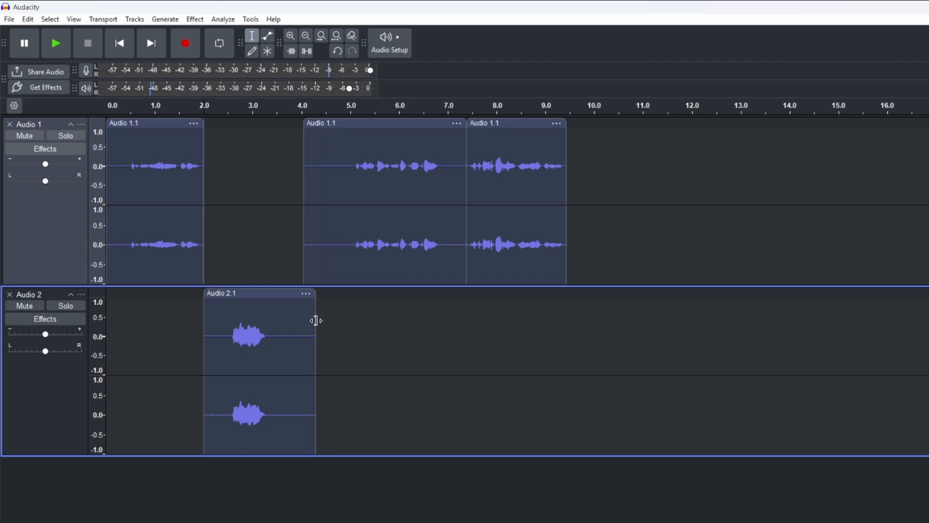
- Trim the new clip's end to where the second clip of Audio 1 starts and move it up into that track's gap
drag(315, 321, 303, 325)
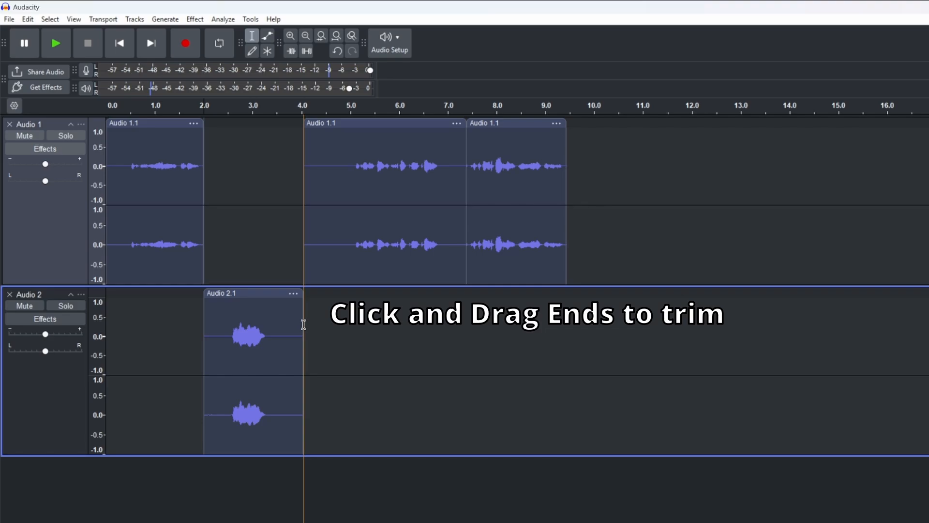
drag(205, 318, 241, 133)
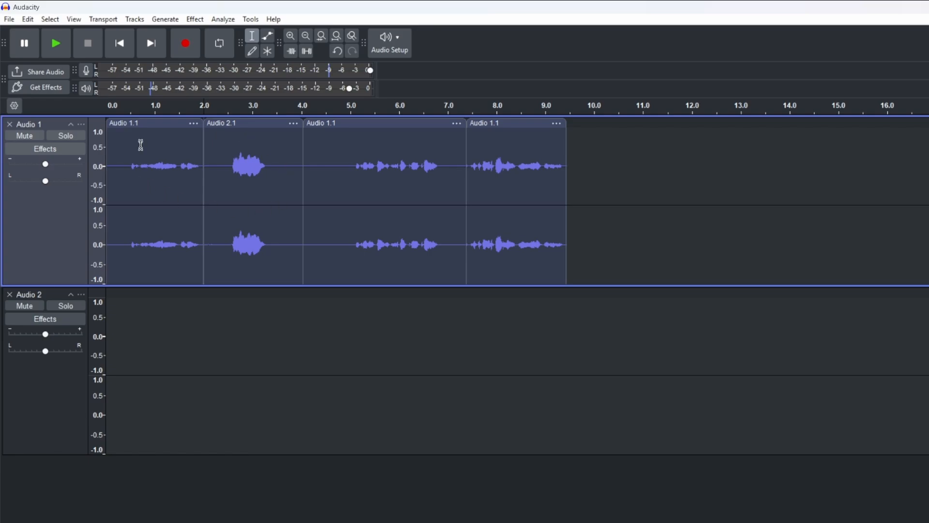
- Play Audio 1 from about 1.8 seconds and extend the last clip's end to about 12.4 seconds
click(192, 143)
key(space)
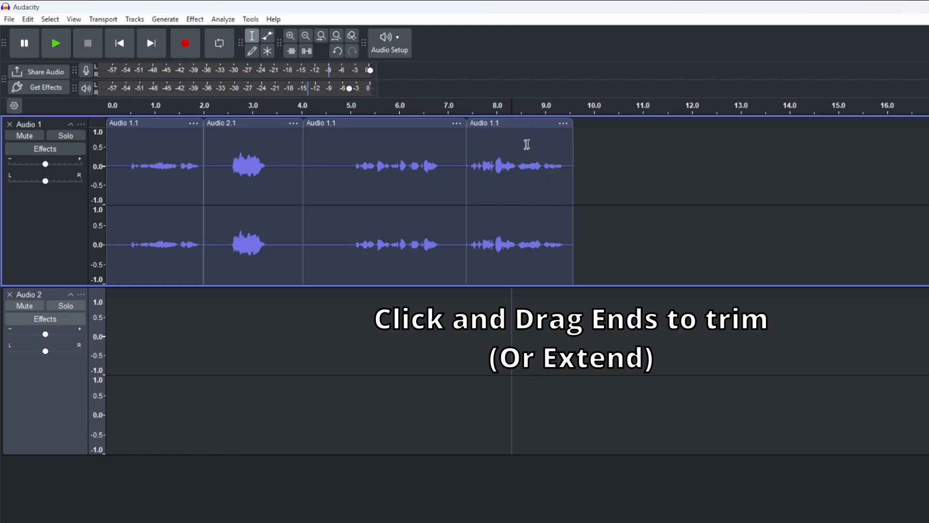
drag(574, 149, 710, 152)
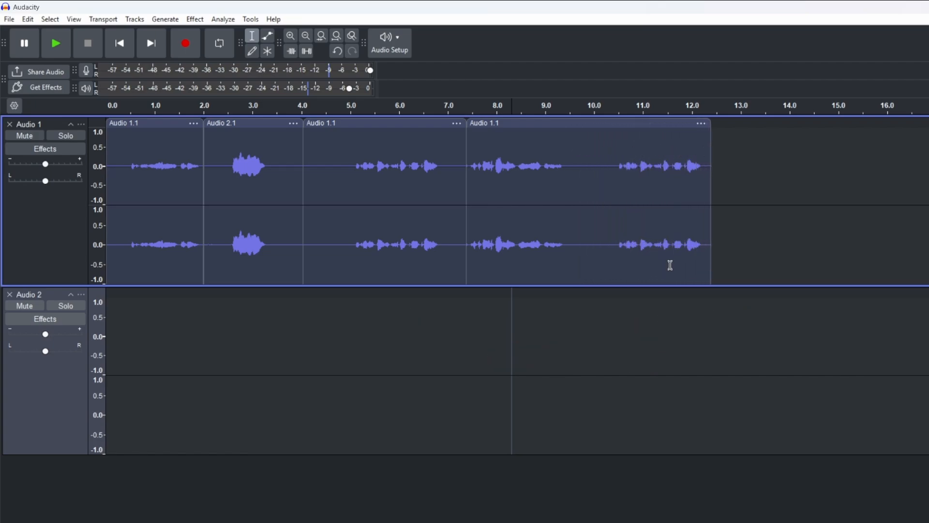
- Play the project from its start and stop playback
click(298, 409)
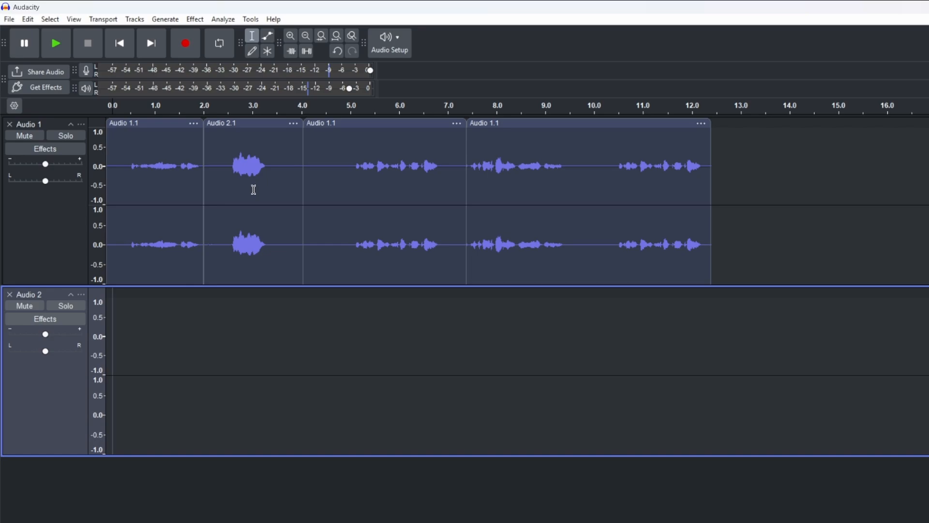
key(space)
key(space)
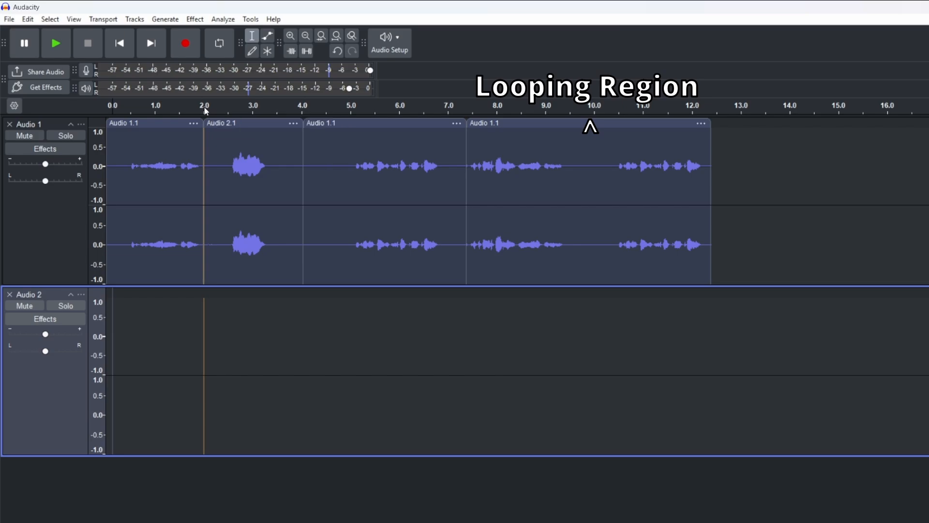
- Define a looping region over the second clip, then narrow it to about 2.6 to 3 seconds
drag(205, 106, 303, 113)
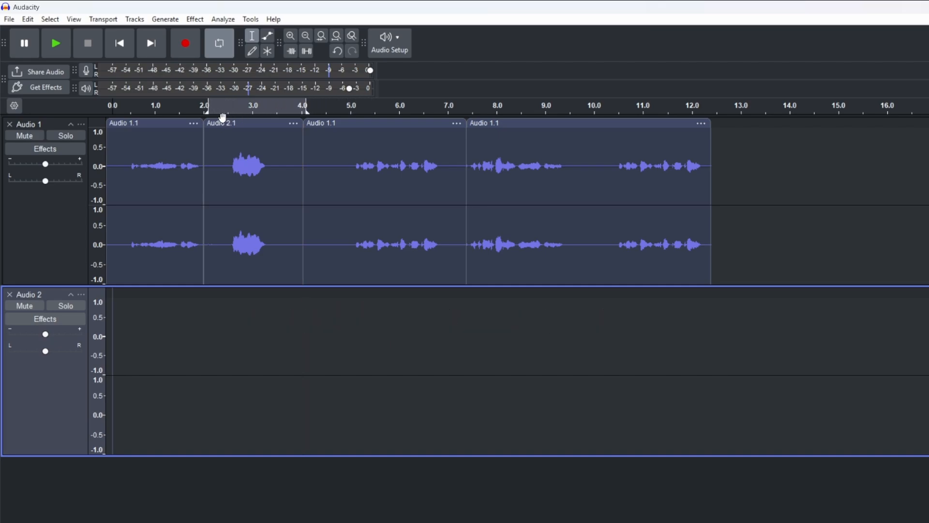
mouse_move(300, 117)
mouse_down()
mouse_move(401, 111)
mouse_move(294, 123)
mouse_move(304, 121)
mouse_up()
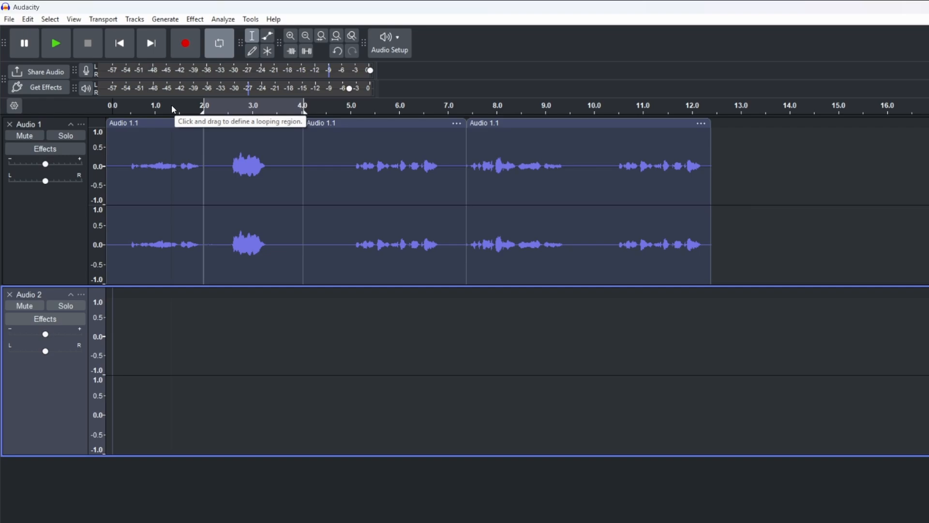
drag(172, 109, 249, 108)
drag(169, 109, 253, 112)
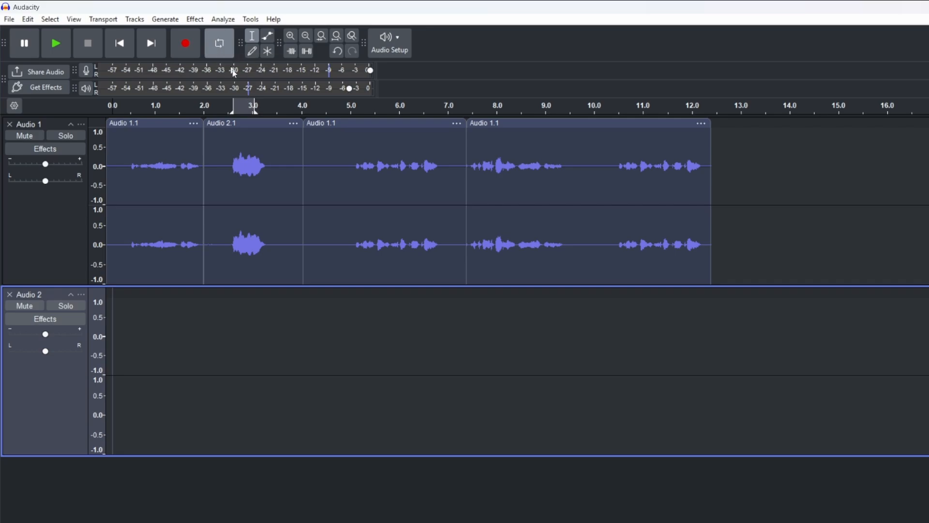
- Turn looping off and back on
click(227, 48)
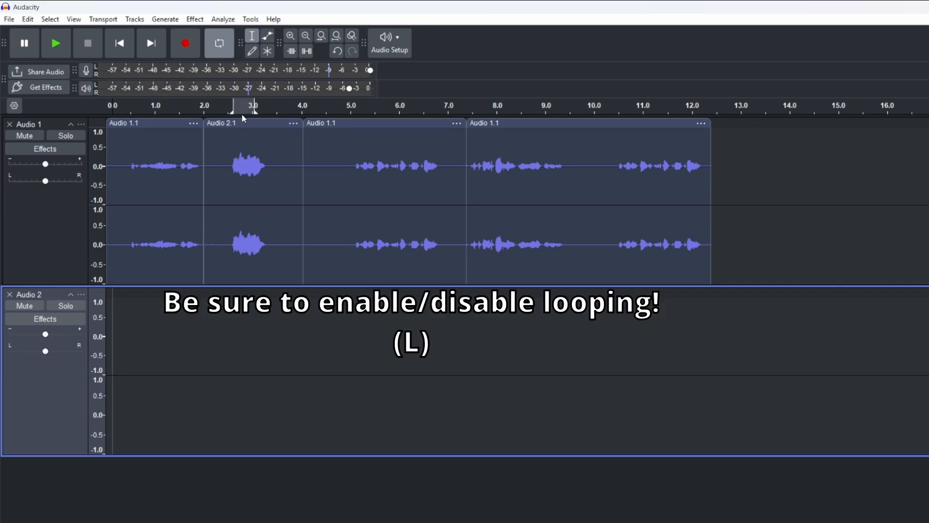
click(225, 39)
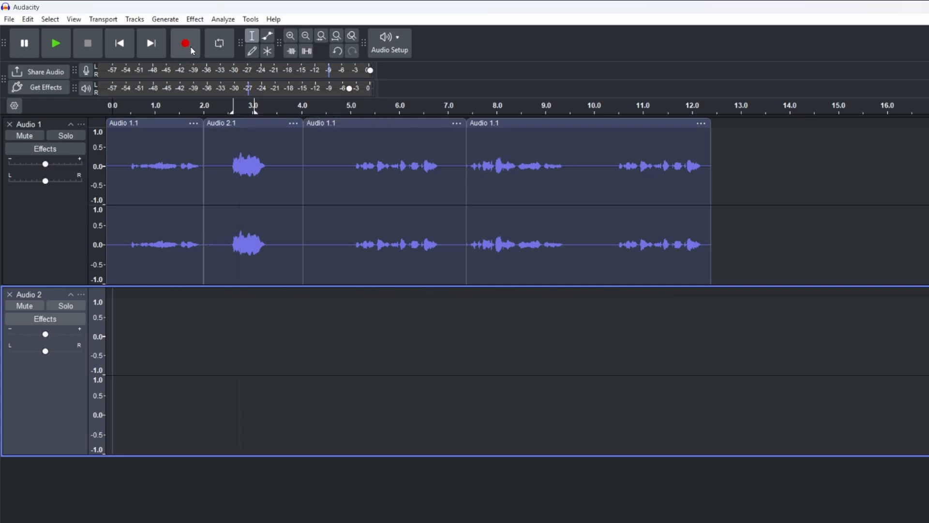
click(223, 49)
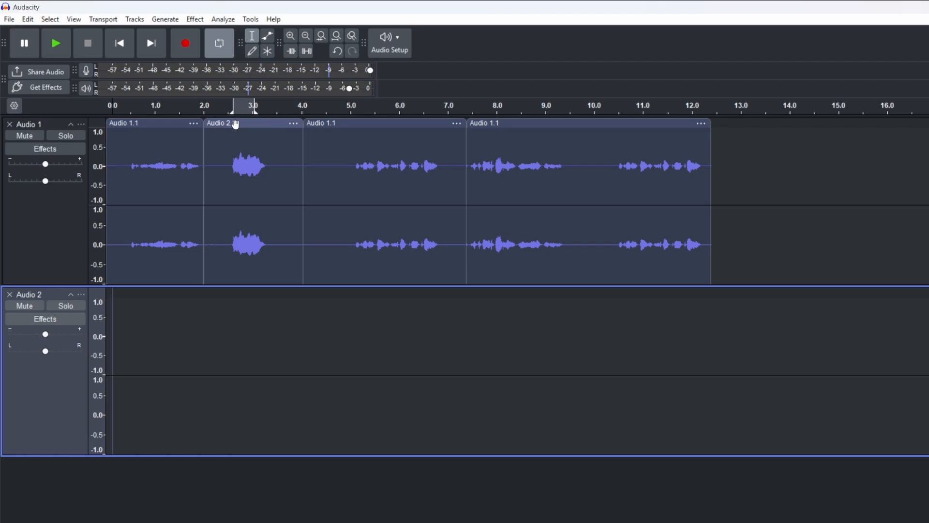
- Play the looping region from its start at about 2.6 seconds and stop playback
click(235, 158)
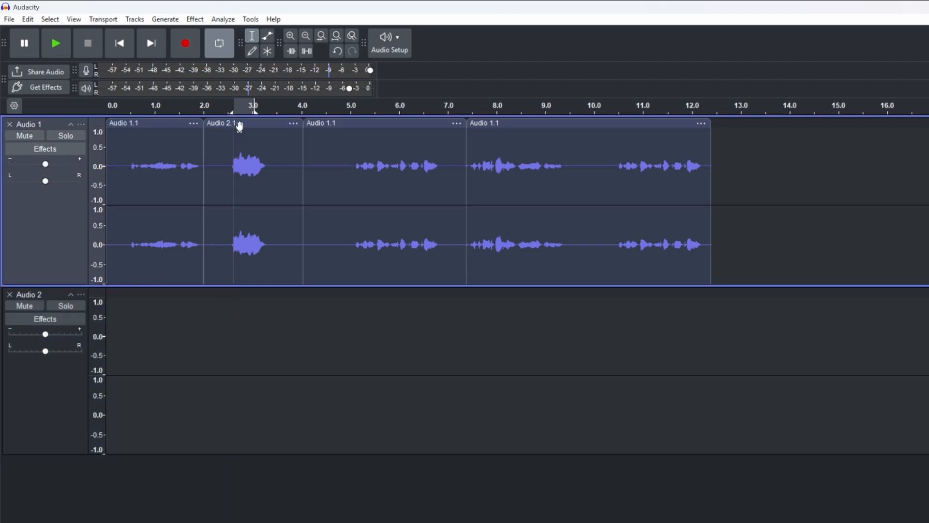
key(space)
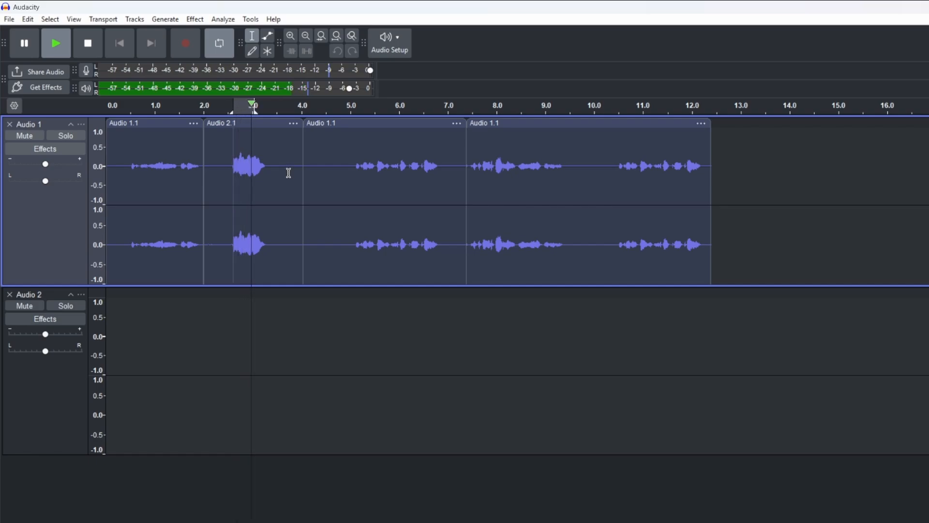
key(space)
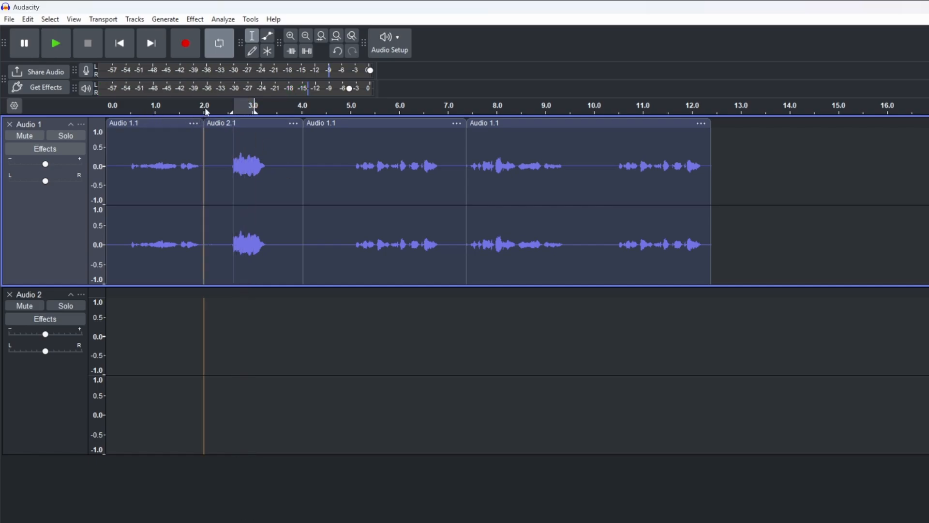
- Start playback from about 1.5 seconds, ahead of the looping region, and stop it within the loop
click(209, 140)
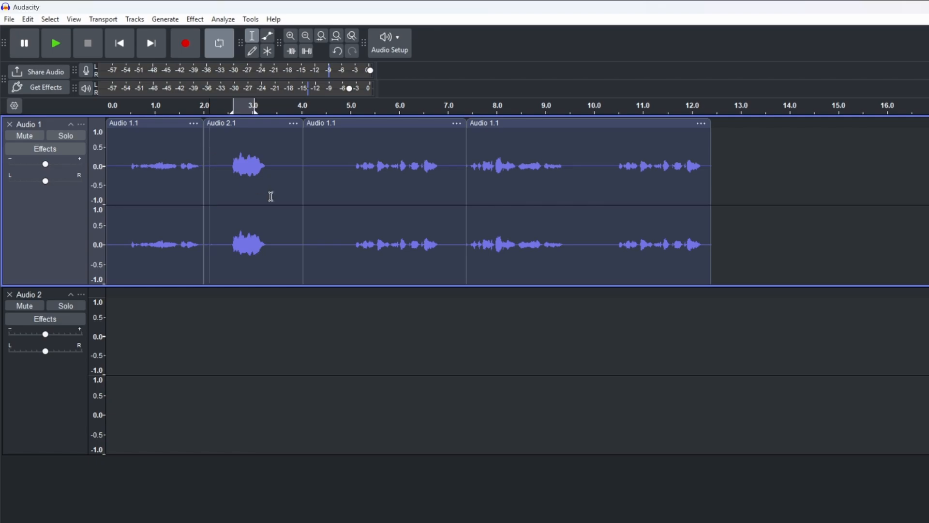
click(177, 167)
key(space)
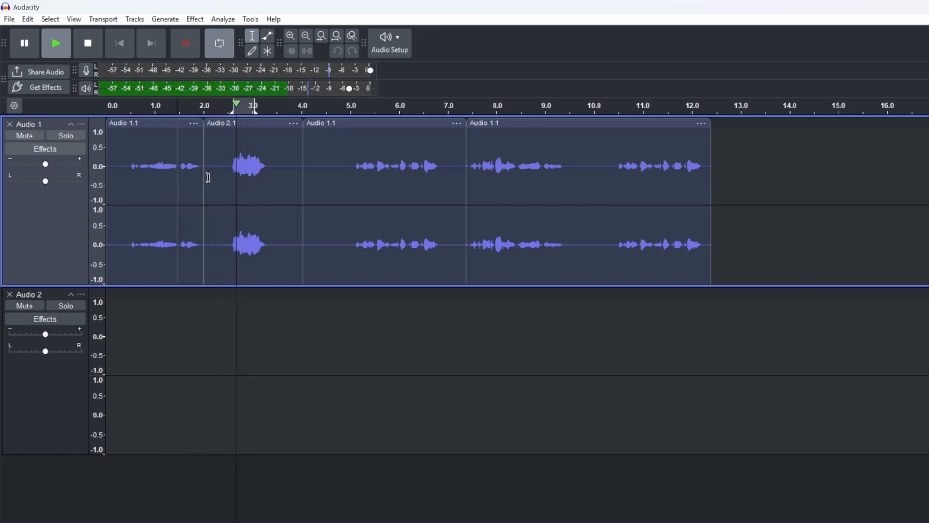
key(space)
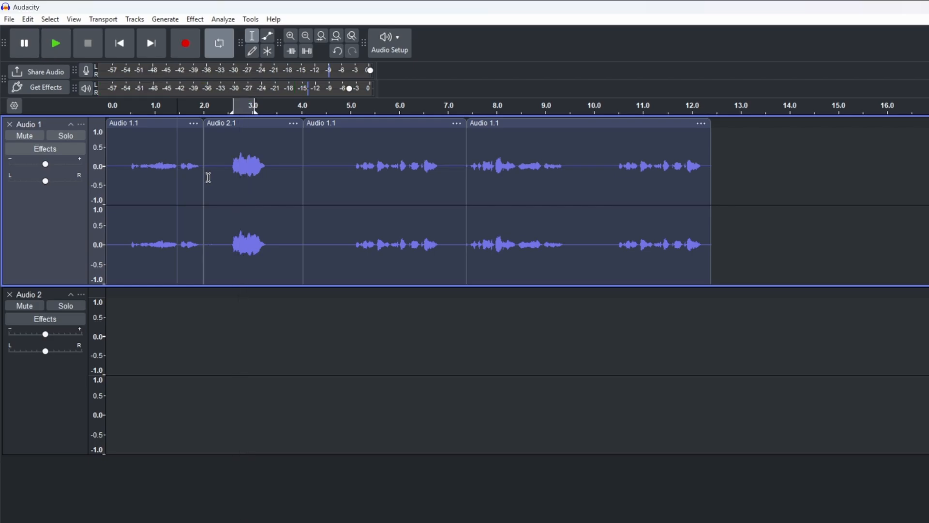
key(alt+Tab)
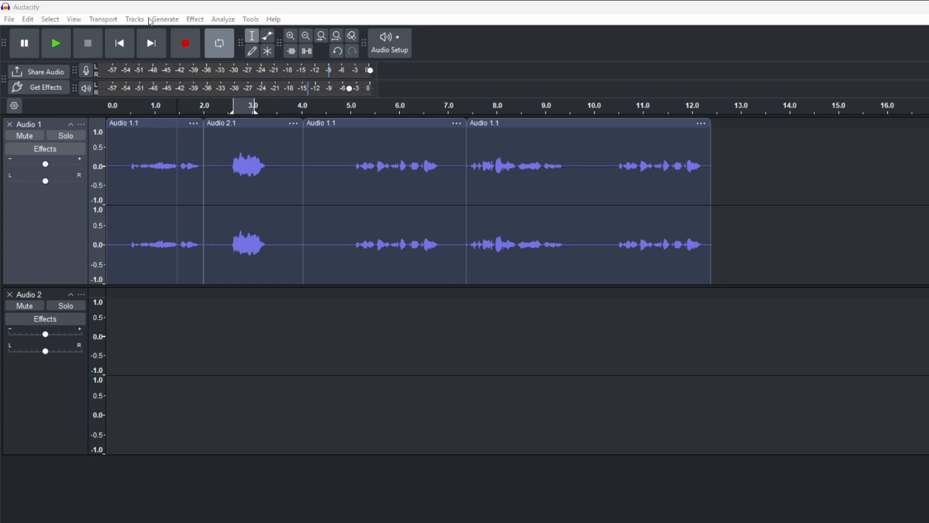
click(167, 20)
mouse_move(196, 20)
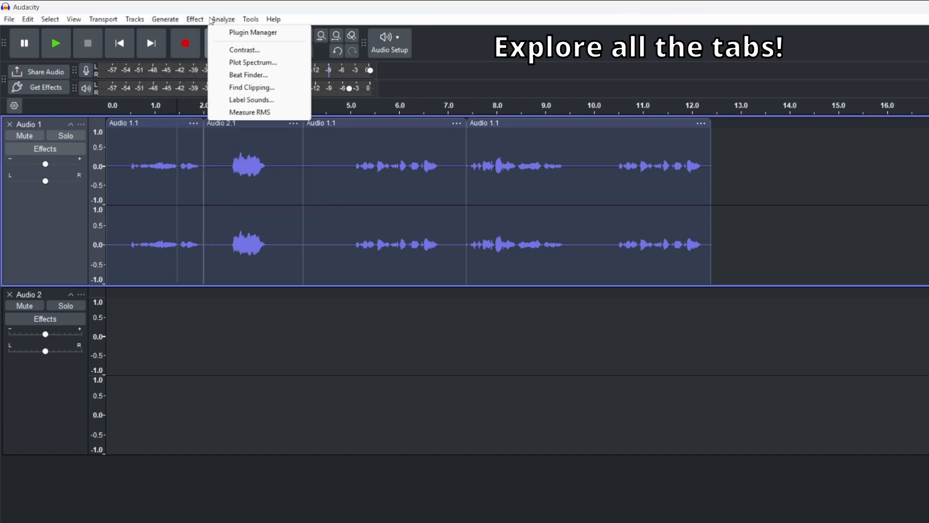
- Delete the empty Audio 2 track
click(9, 295)
click(10, 295)
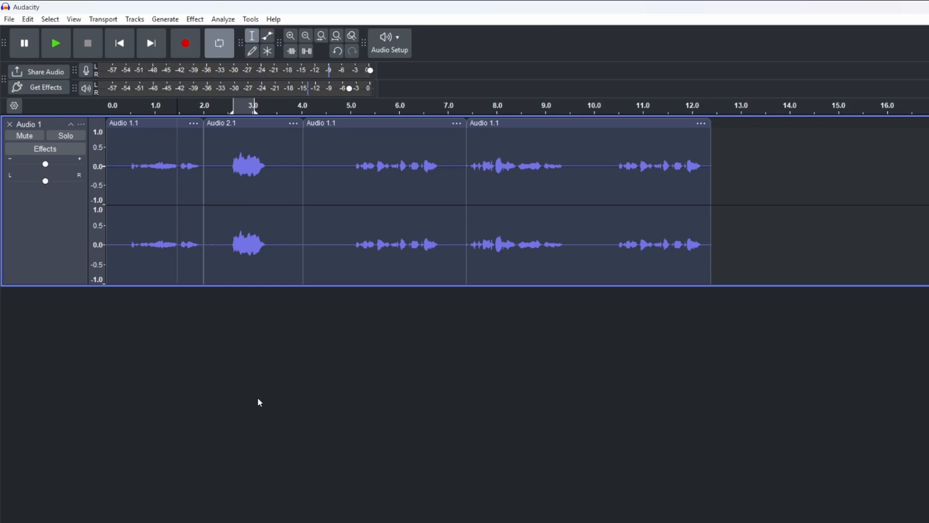
- Preview and apply an Echo with a 1-second delay time and 0.5 decay factor to all audio in the project
key(ctrl+a)
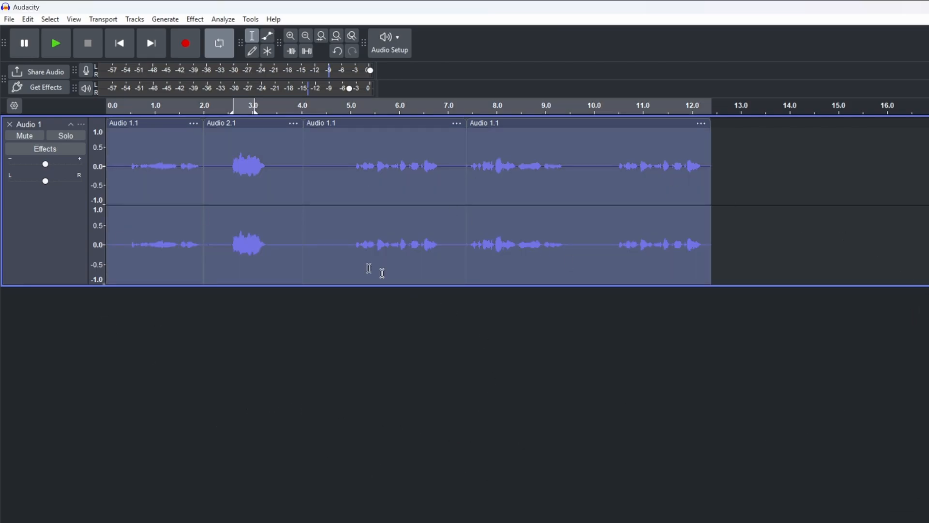
click(195, 19)
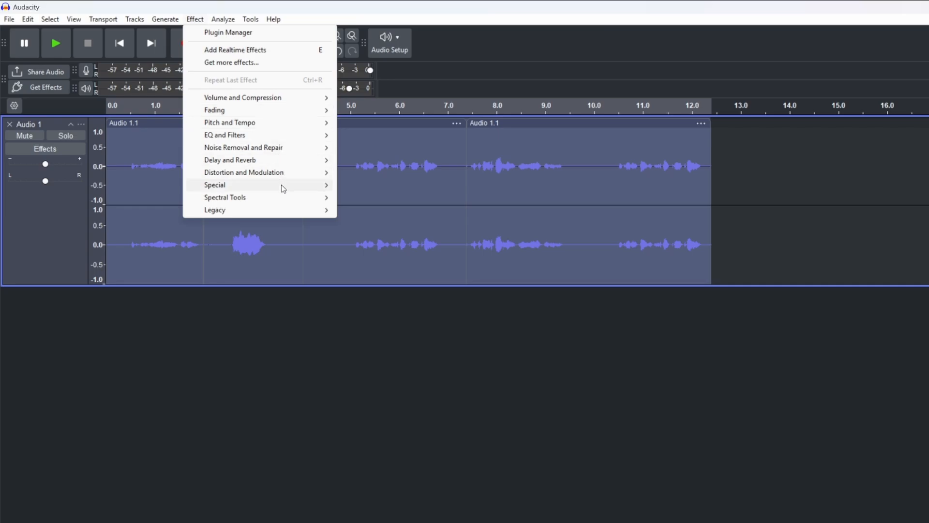
mouse_move(283, 188)
mouse_move(271, 161)
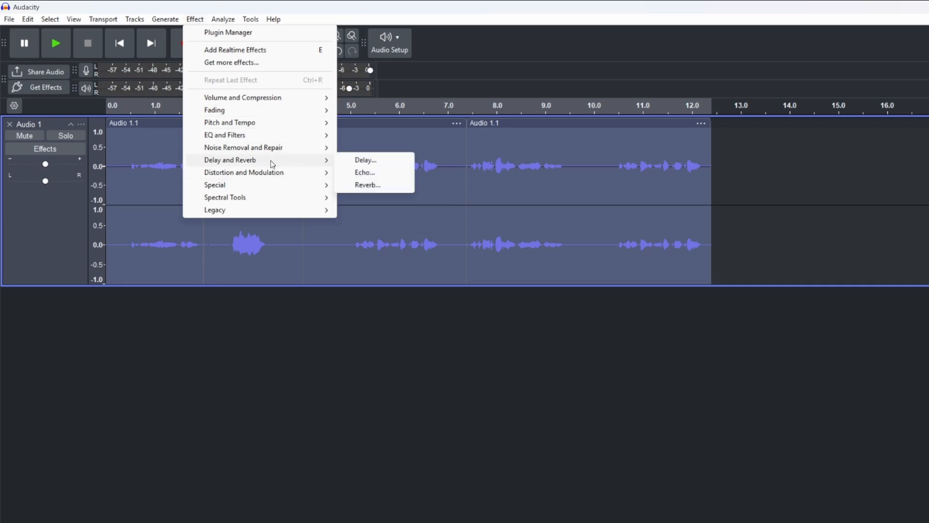
click(365, 173)
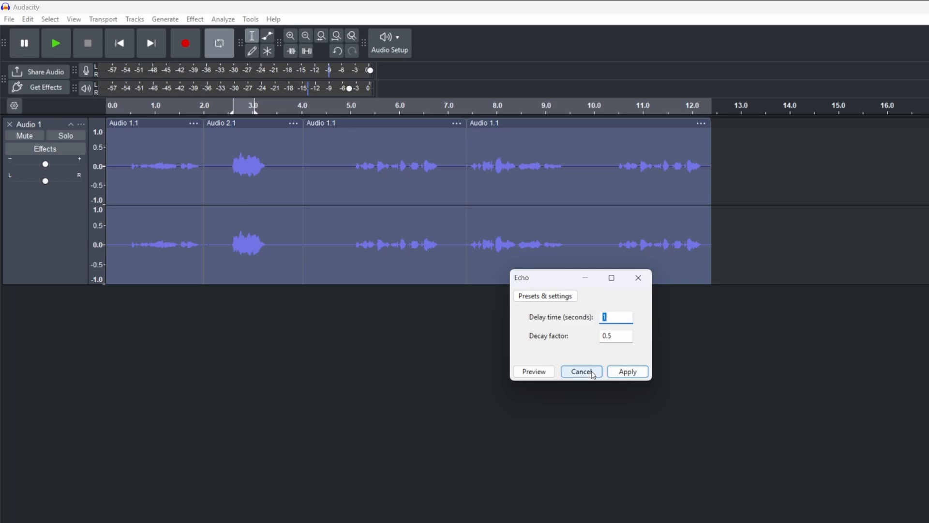
click(528, 376)
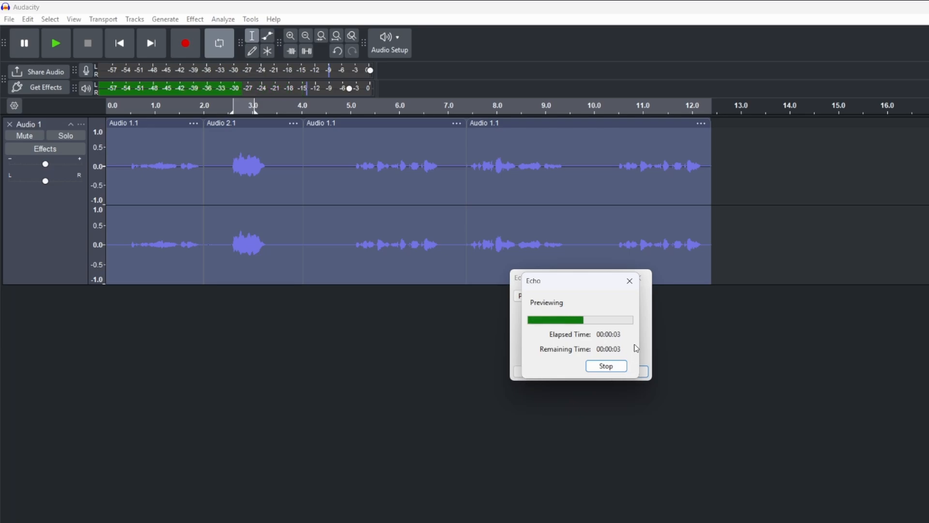
click(617, 368)
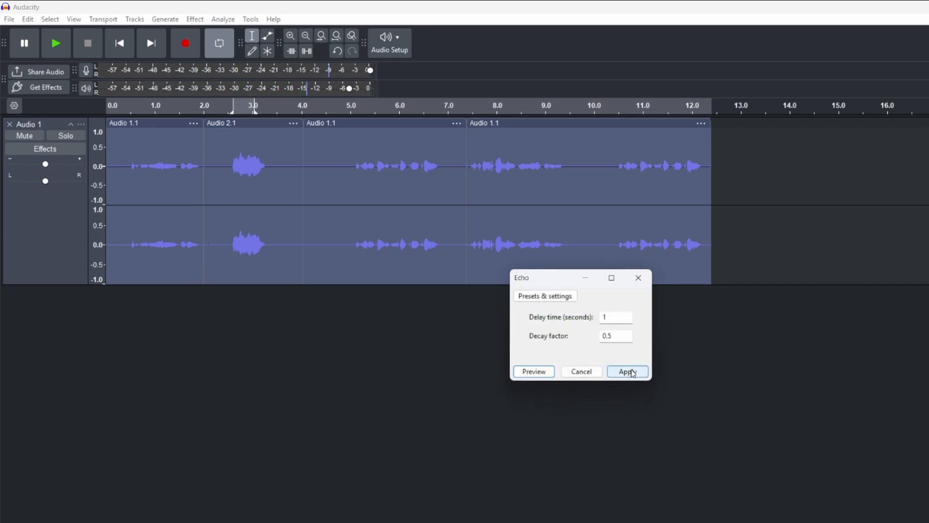
click(633, 373)
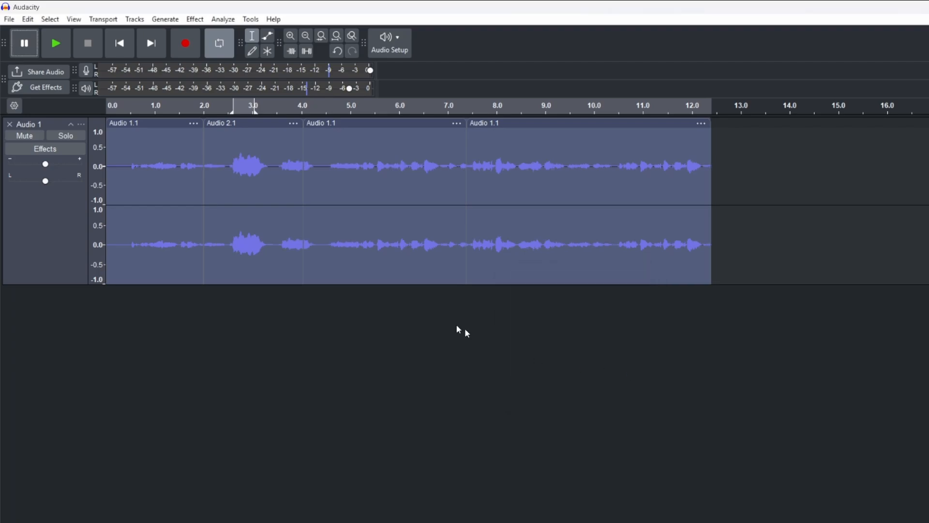
- Play the echoed audio with looping still enabled, starting near the beginning of the track, and stop playback
click(110, 141)
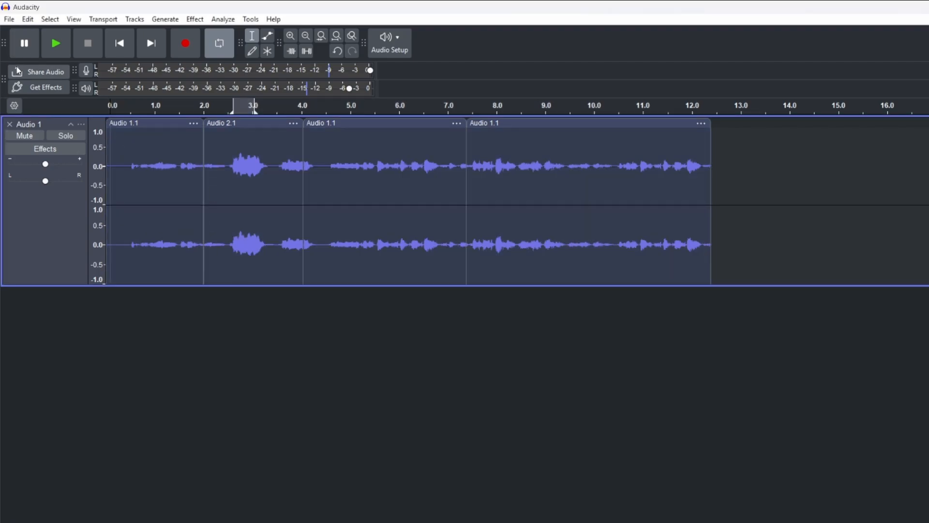
click(55, 43)
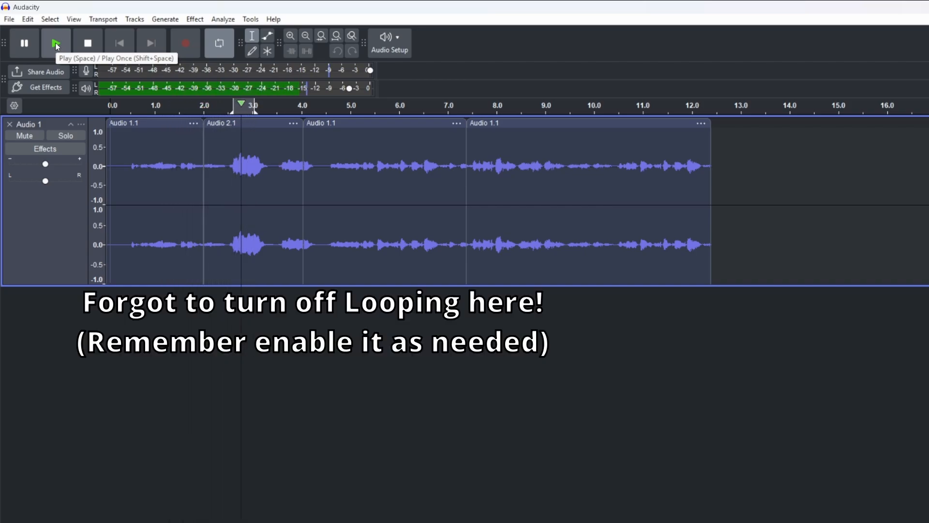
click(89, 51)
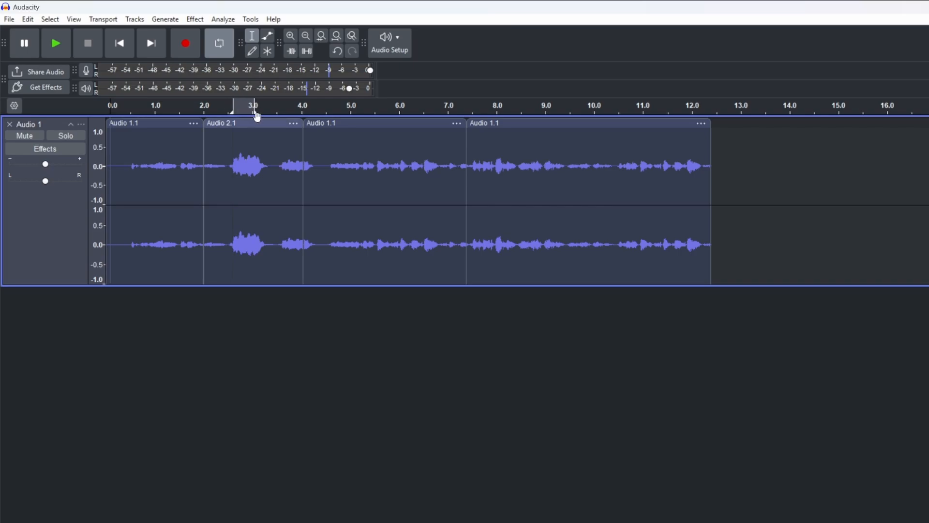
- Turn looping off and play the echoed audio past the looping region, then stop playback
click(217, 48)
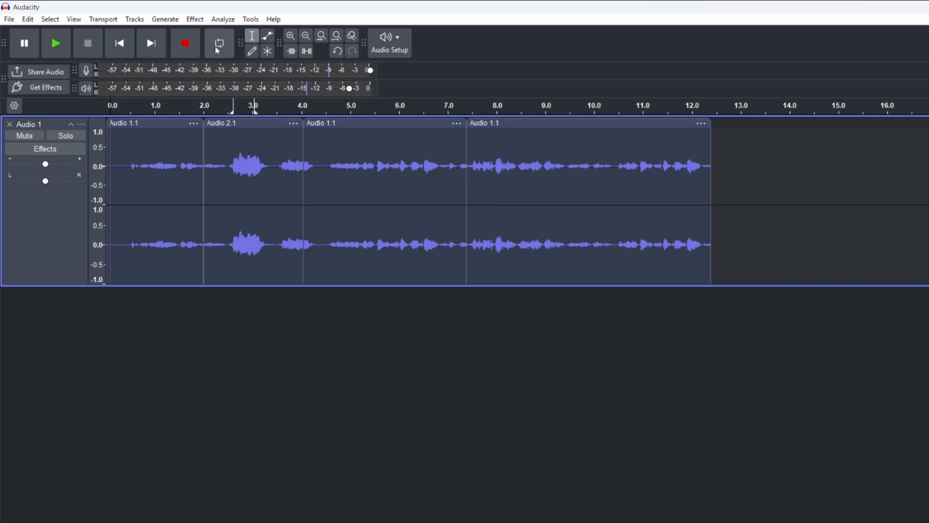
click(57, 45)
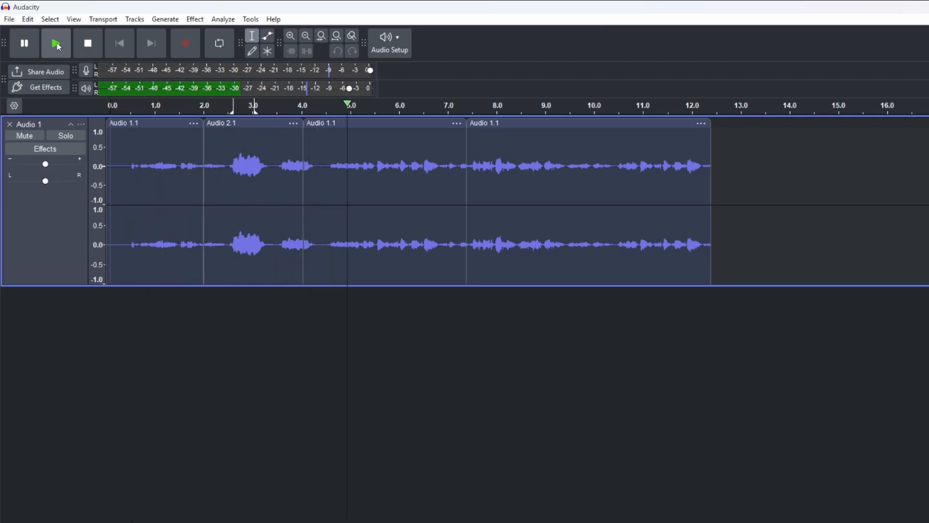
key(space)
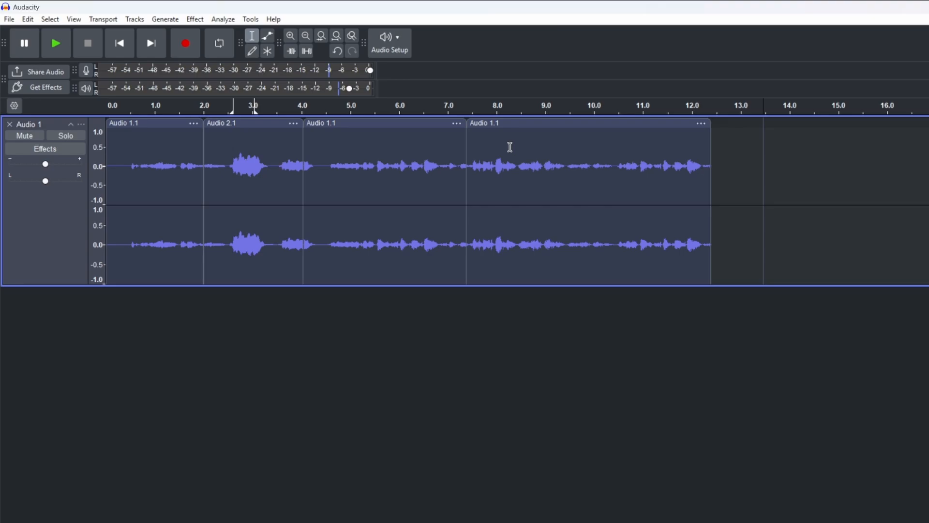
- Preview and generate a Risset Drum with 100 Hz frequency and 2-second decay at the cursor beyond the last clip
click(169, 21)
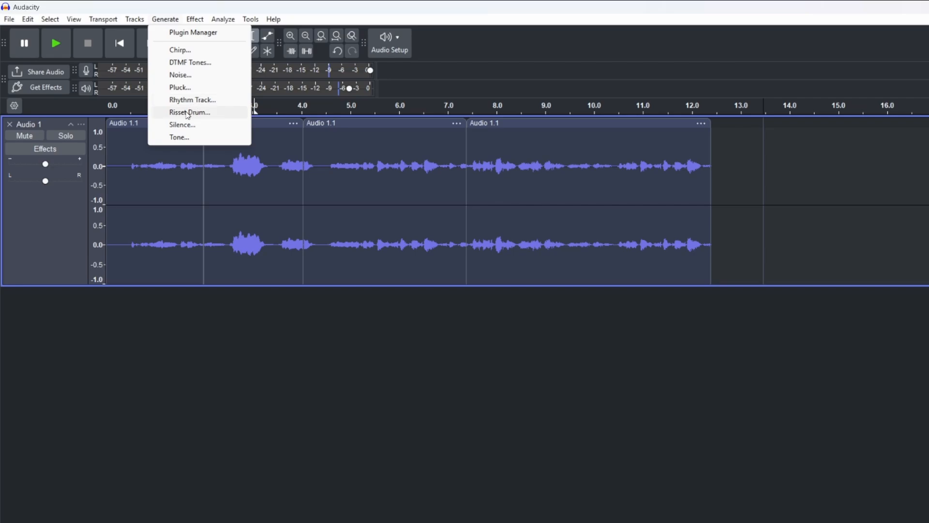
click(188, 112)
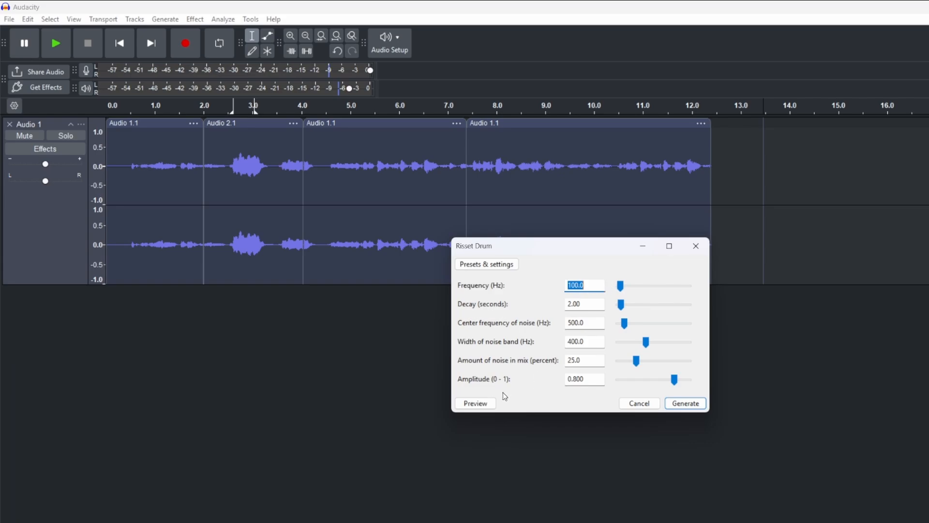
click(480, 405)
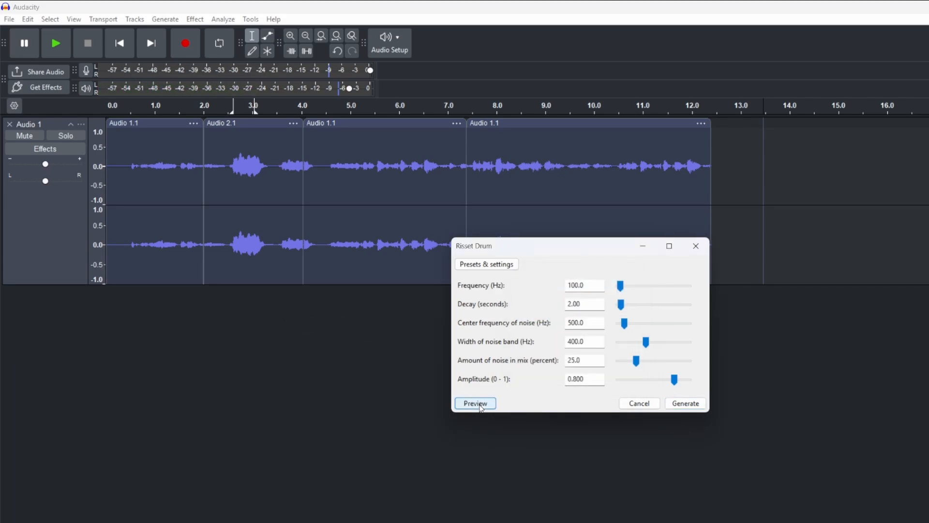
click(697, 404)
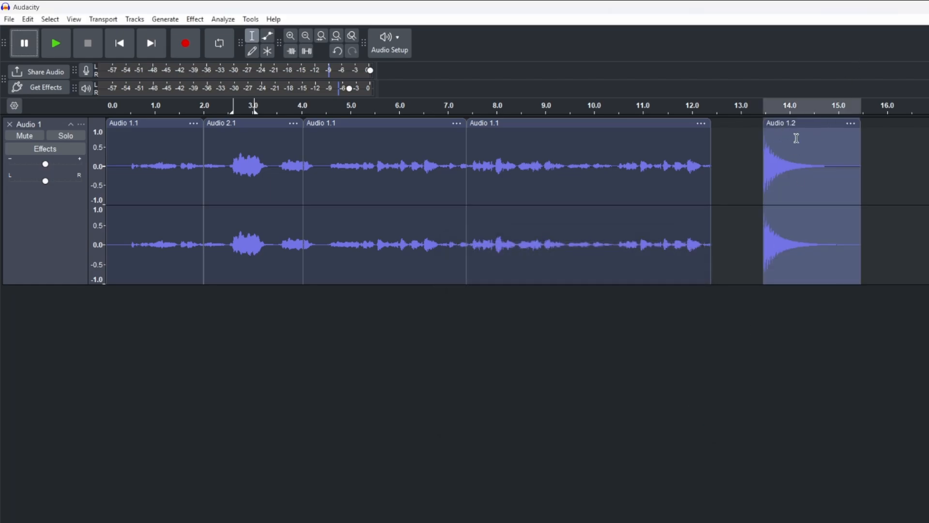
- Move the generated drum clip earlier on the Audio 1 track so it starts at 13.0 seconds
click(742, 164)
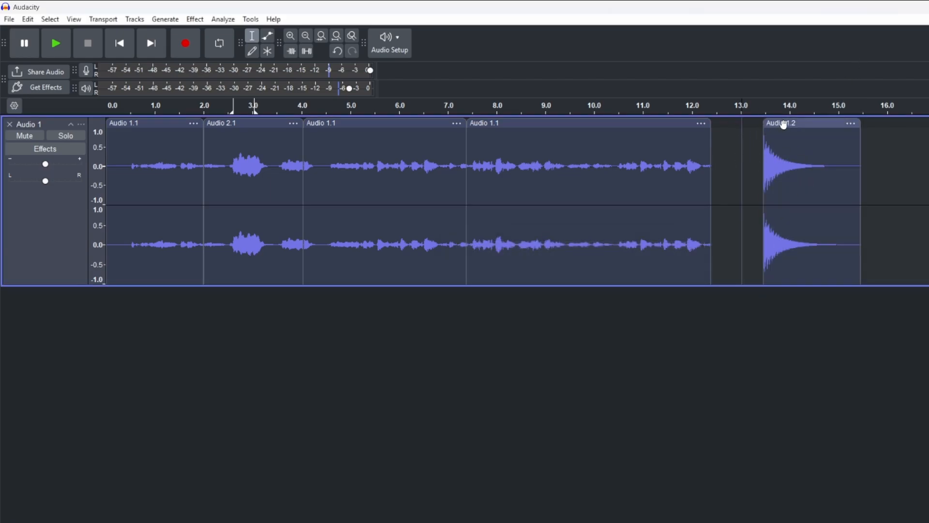
drag(783, 125, 762, 242)
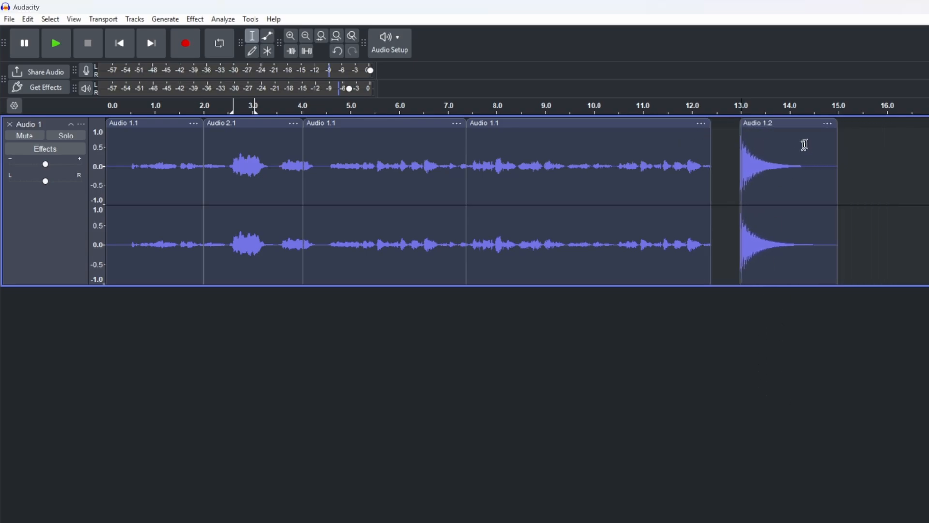
click(827, 124)
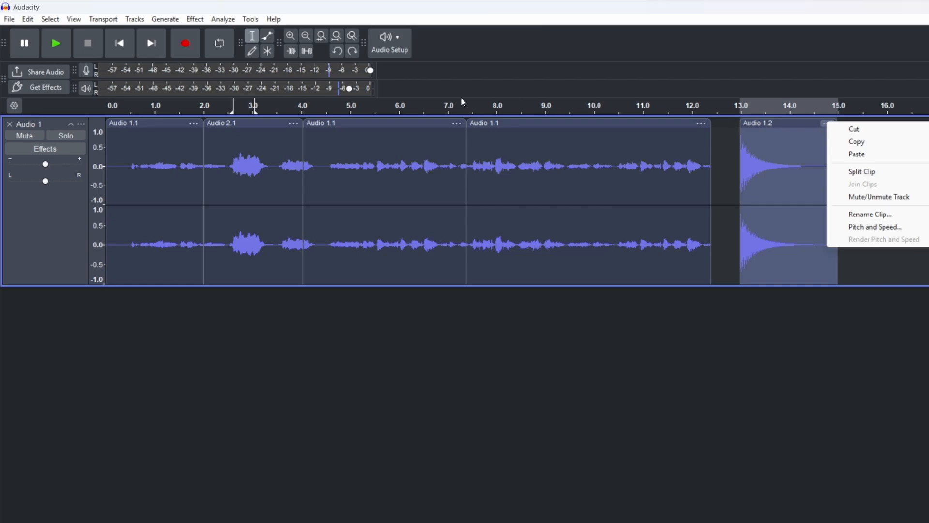
- Add a new stereo track and move the drum clip onto it, starting at 0.0 seconds
click(136, 20)
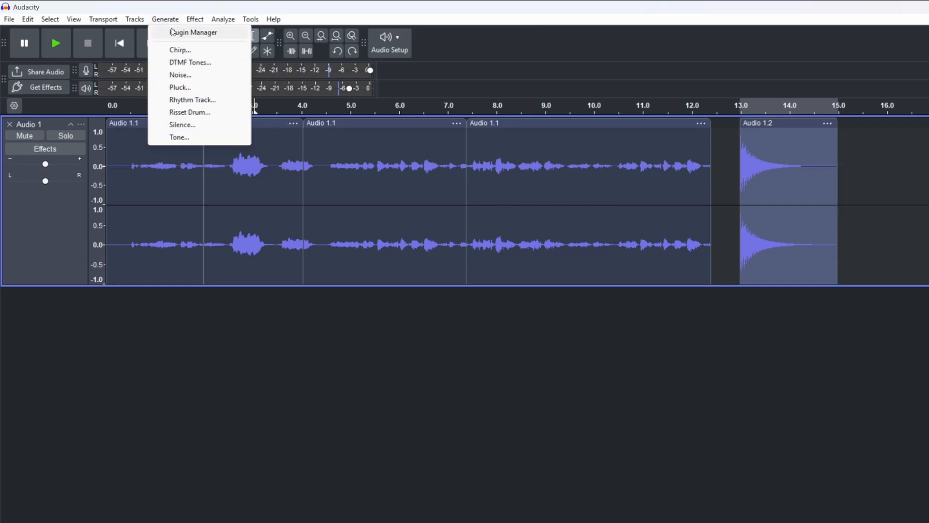
mouse_move(145, 38)
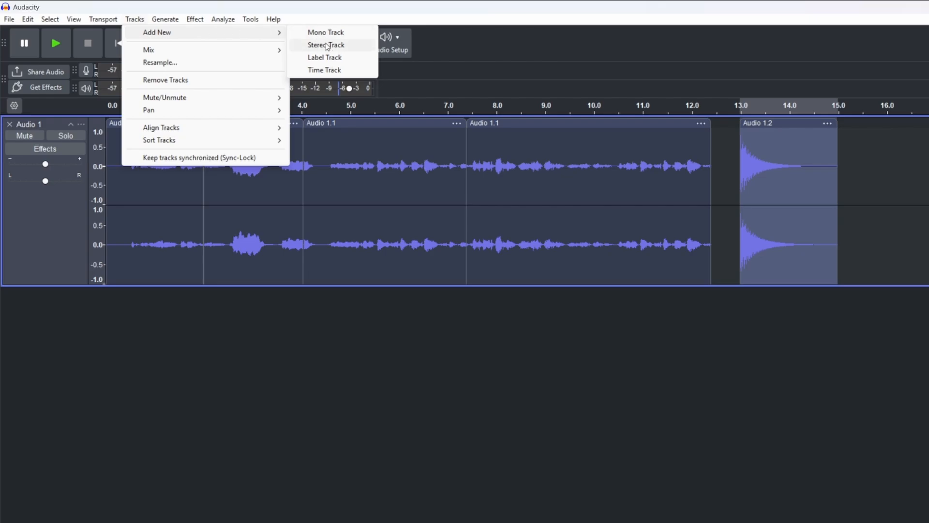
click(327, 46)
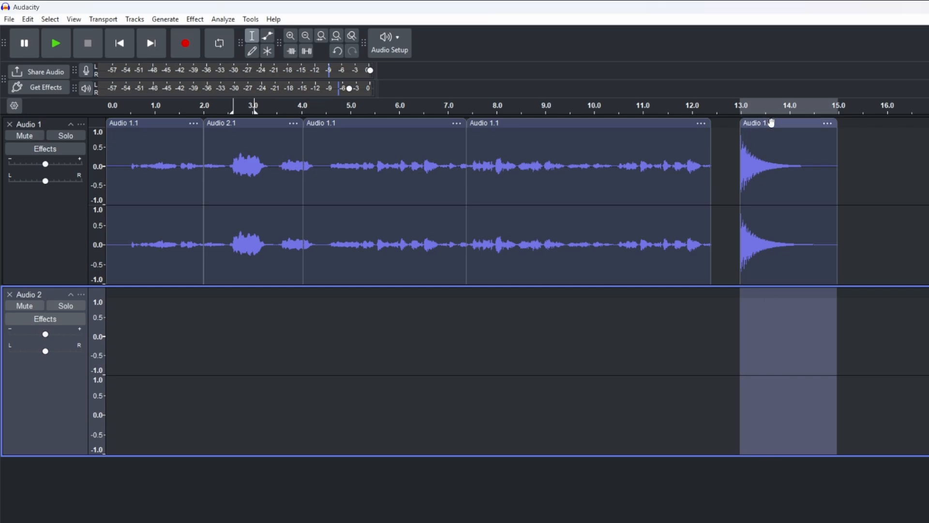
drag(759, 267, 172, 457)
drag(119, 455, 139, 454)
- Play both tracks together from near the beginning of the timeline, then stop playback
click(109, 147)
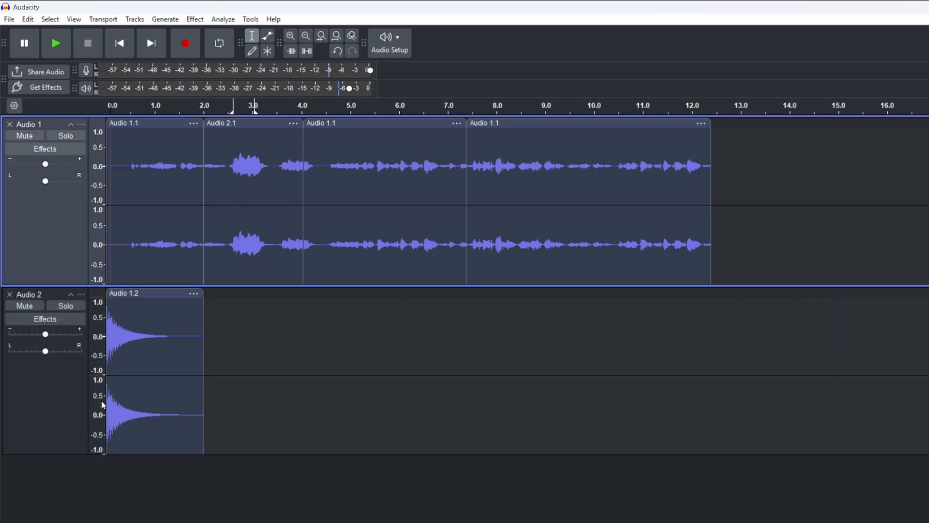
key(space)
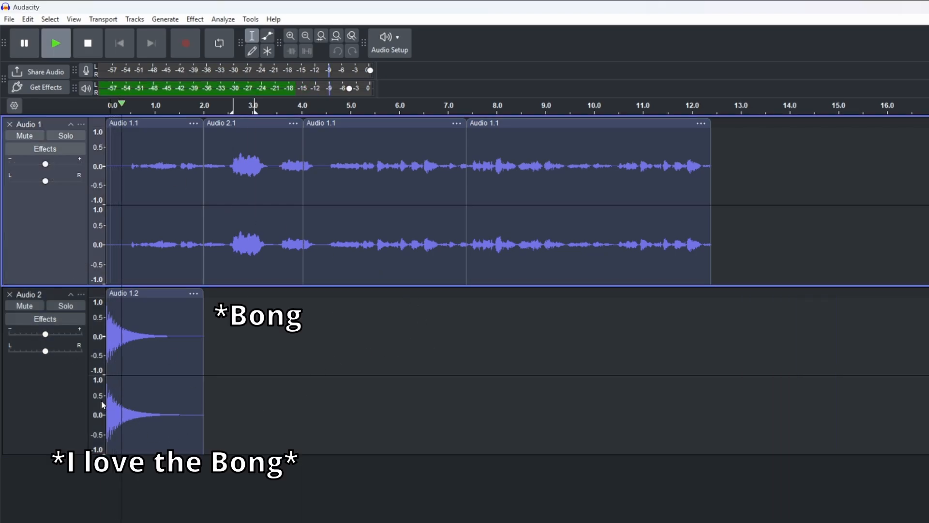
click(89, 54)
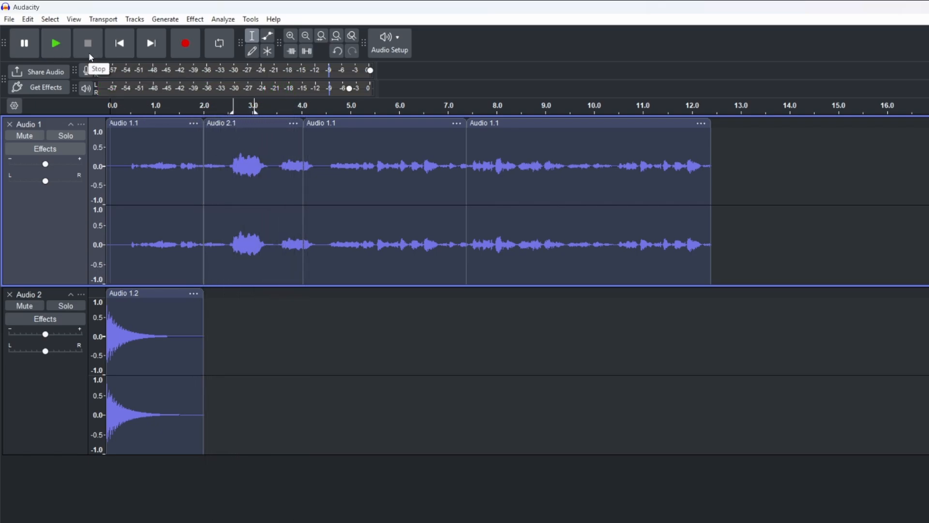